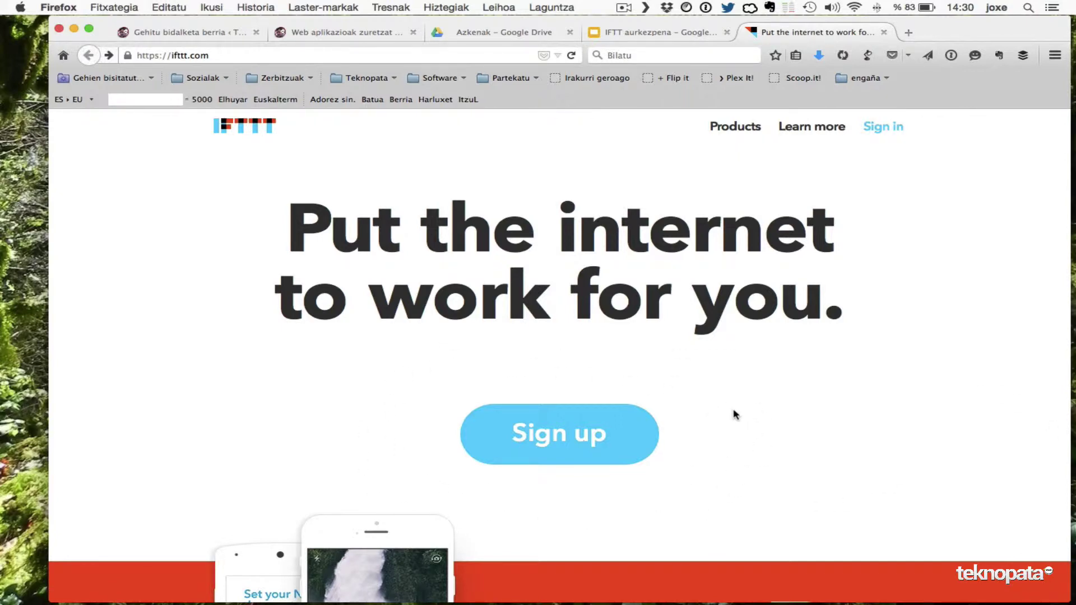
Step: Open the IFTTT sign-up form and review its username, email, password and password confirmation fields
{"action": "left_click", "coordinate": [577, 443]}
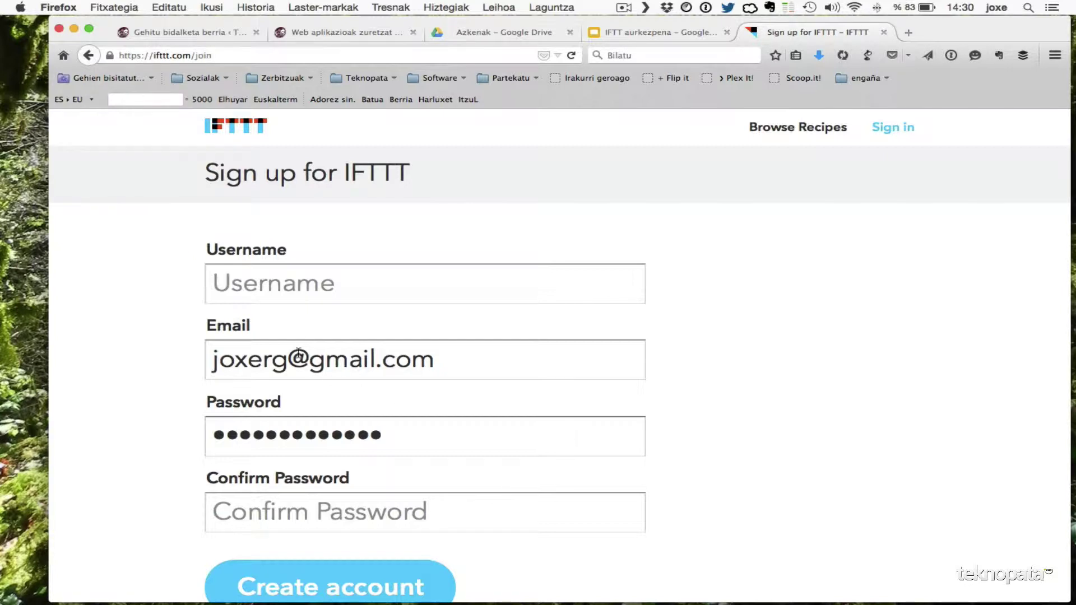
{"action": "left_click", "coordinate": [331, 288]}
{"action": "left_click", "coordinate": [460, 367]}
{"action": "left_click", "coordinate": [431, 428]}
{"action": "scroll", "coordinate": [819, 485], "scroll_direction": "down", "scroll_amount": 3}
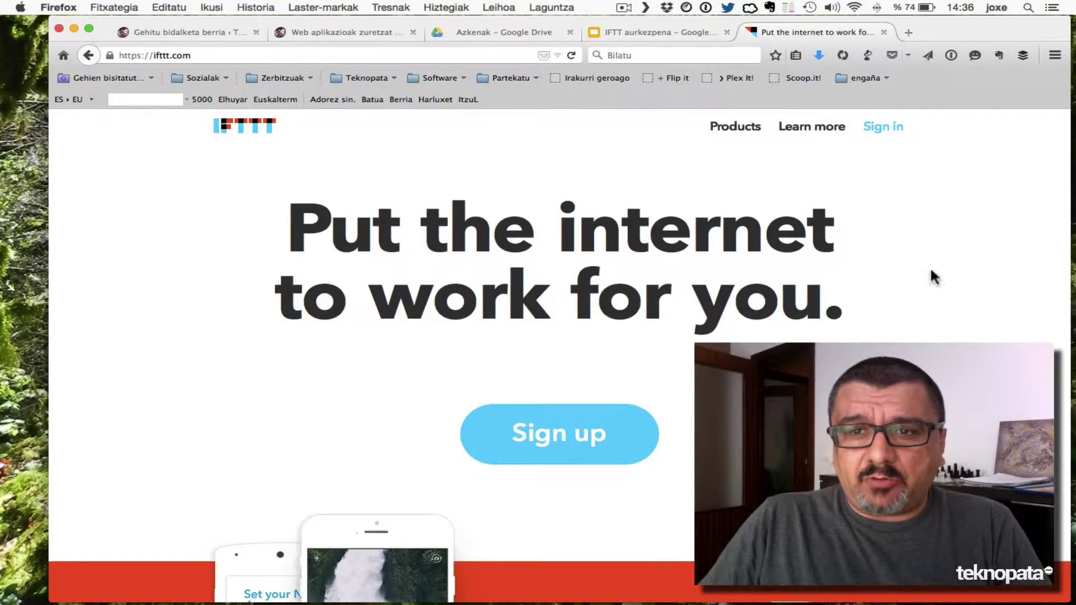
Step: Sign in to the existing IFTTT account with the prefilled email and password
{"action": "left_click", "coordinate": [886, 128]}
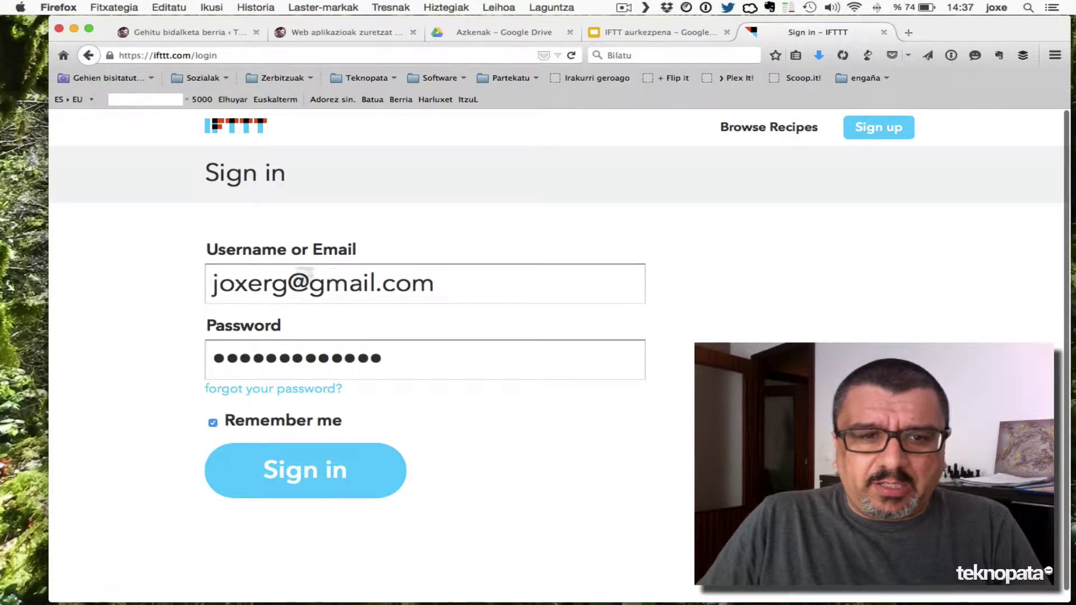
{"action": "left_click", "coordinate": [331, 468]}
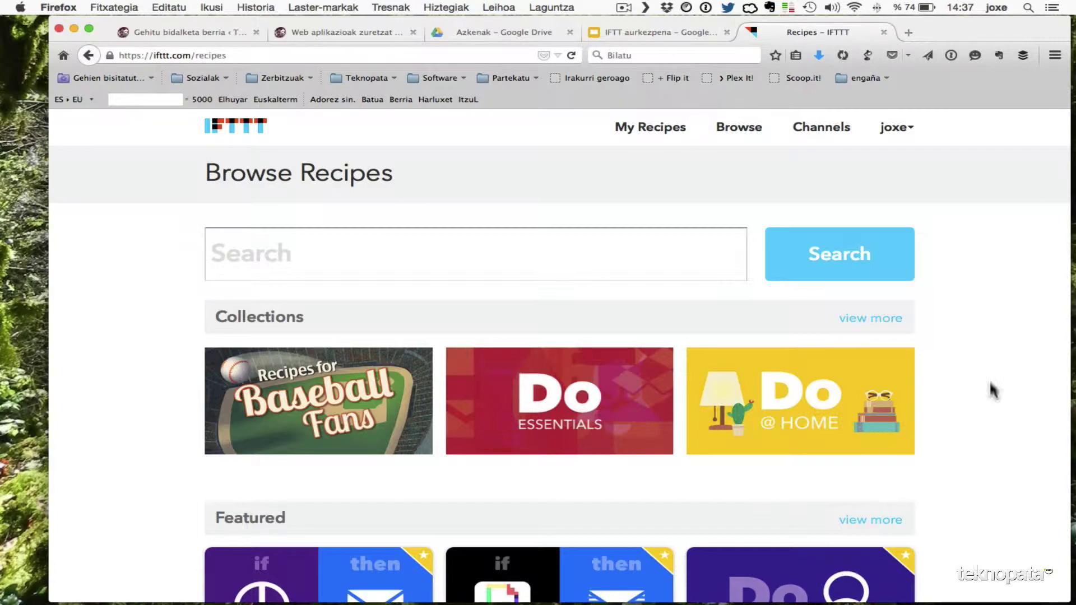
Step: Look through the collections, featured and trending recipes on the Browse Recipes page
{"action": "scroll", "coordinate": [987, 371], "scroll_direction": "down", "scroll_amount": 1}
{"action": "scroll", "coordinate": [986, 371], "scroll_direction": "down", "scroll_amount": 6}
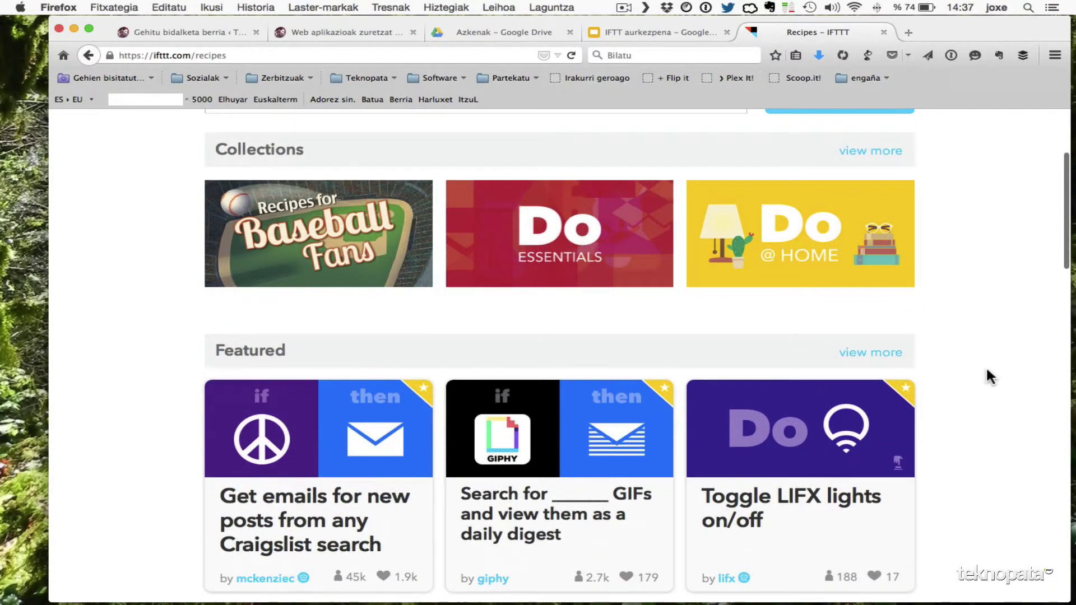
{"action": "scroll", "coordinate": [986, 371], "scroll_direction": "down", "scroll_amount": 5}
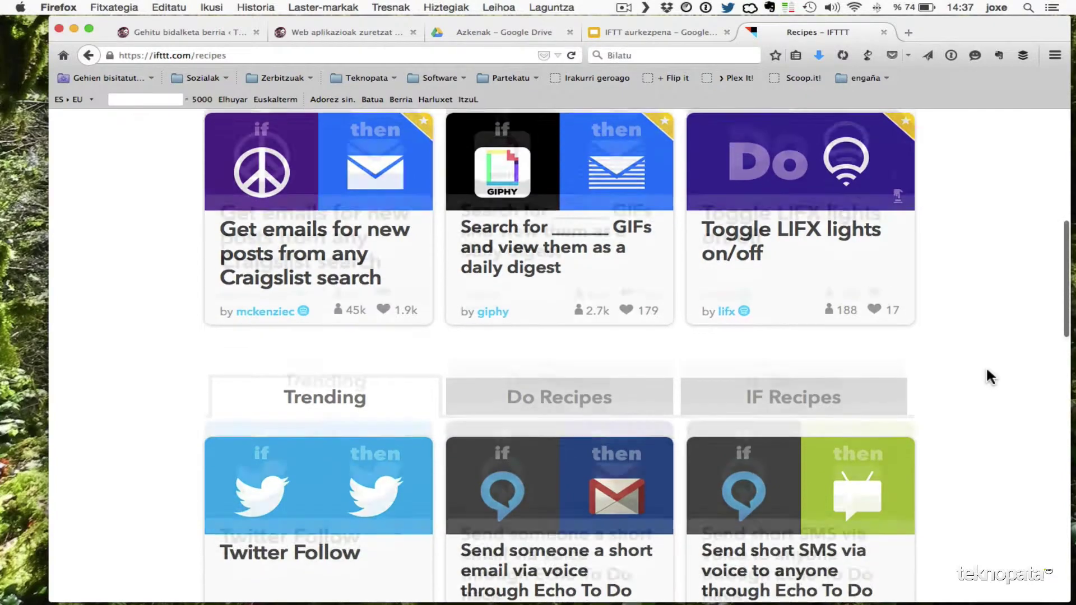
{"action": "scroll", "coordinate": [990, 376], "scroll_direction": "down", "scroll_amount": 8}
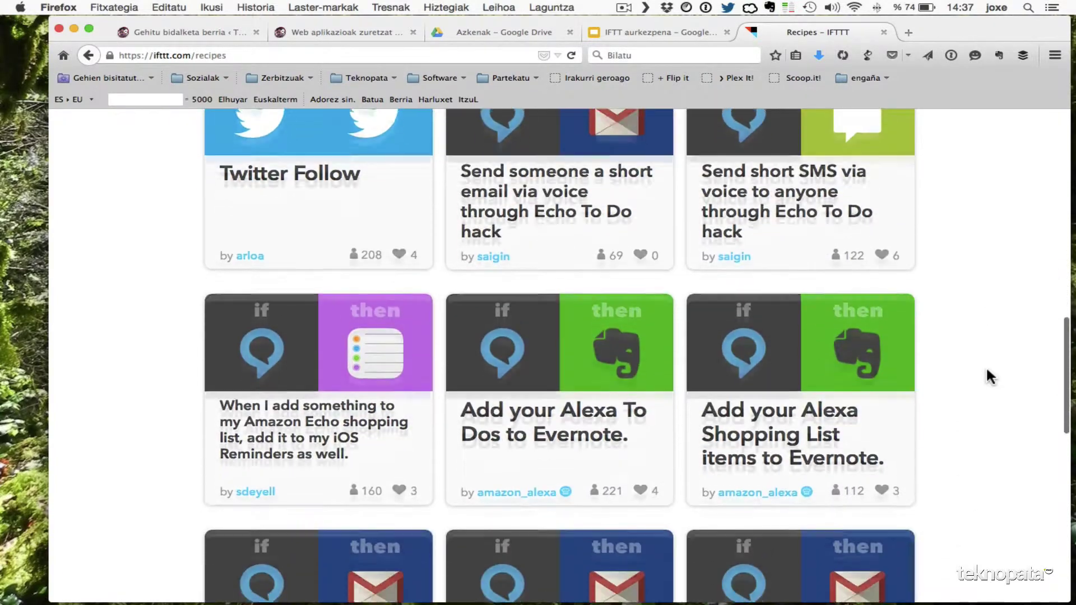
{"action": "scroll", "coordinate": [990, 377], "scroll_direction": "down", "scroll_amount": 6}
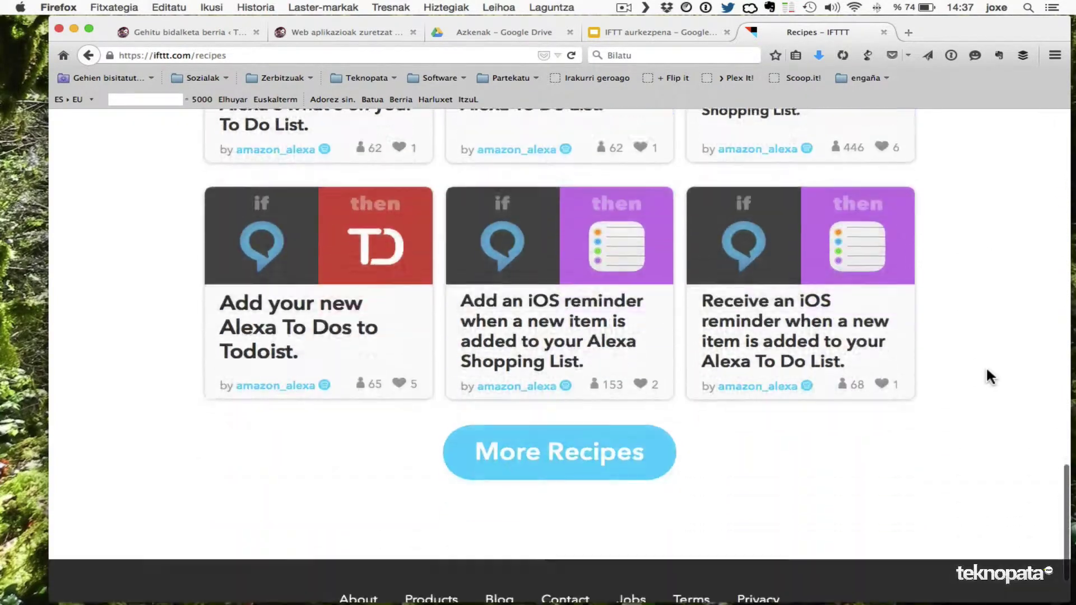
{"action": "scroll", "coordinate": [991, 377], "scroll_direction": "up", "scroll_amount": 20}
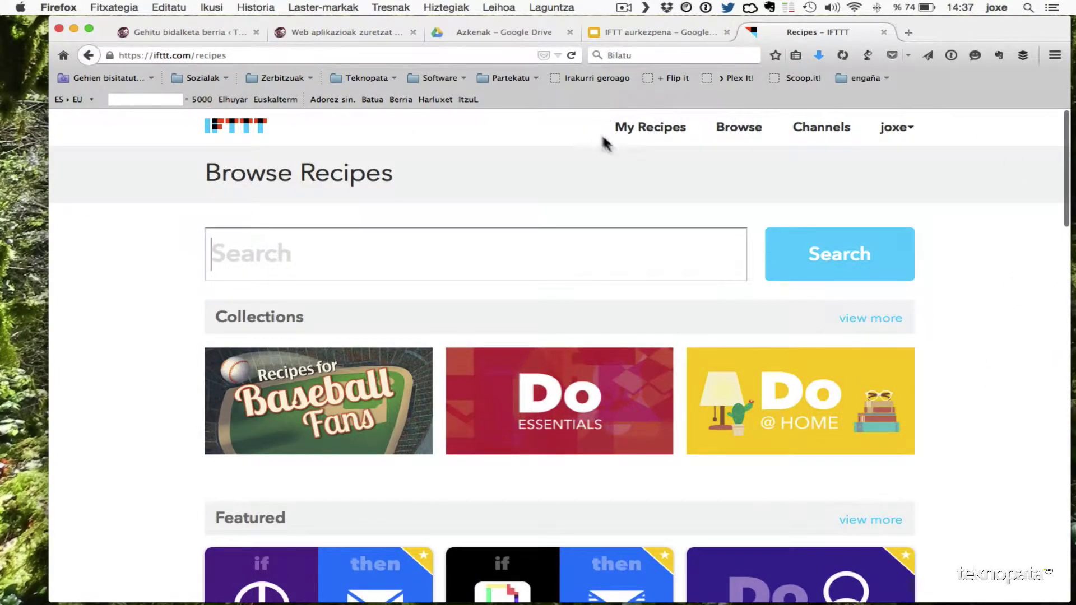
Step: Open the account's own recipes and look through the IF recipes
{"action": "left_click", "coordinate": [661, 133]}
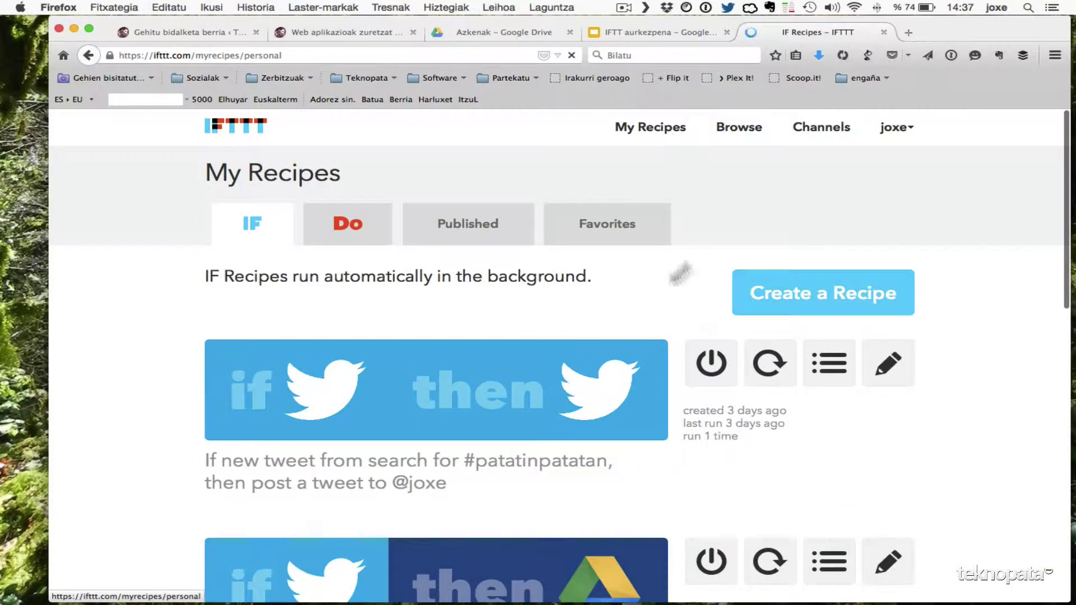
{"action": "scroll", "coordinate": [588, 322], "scroll_direction": "down", "scroll_amount": 1}
{"action": "scroll", "coordinate": [588, 317], "scroll_direction": "down", "scroll_amount": 8}
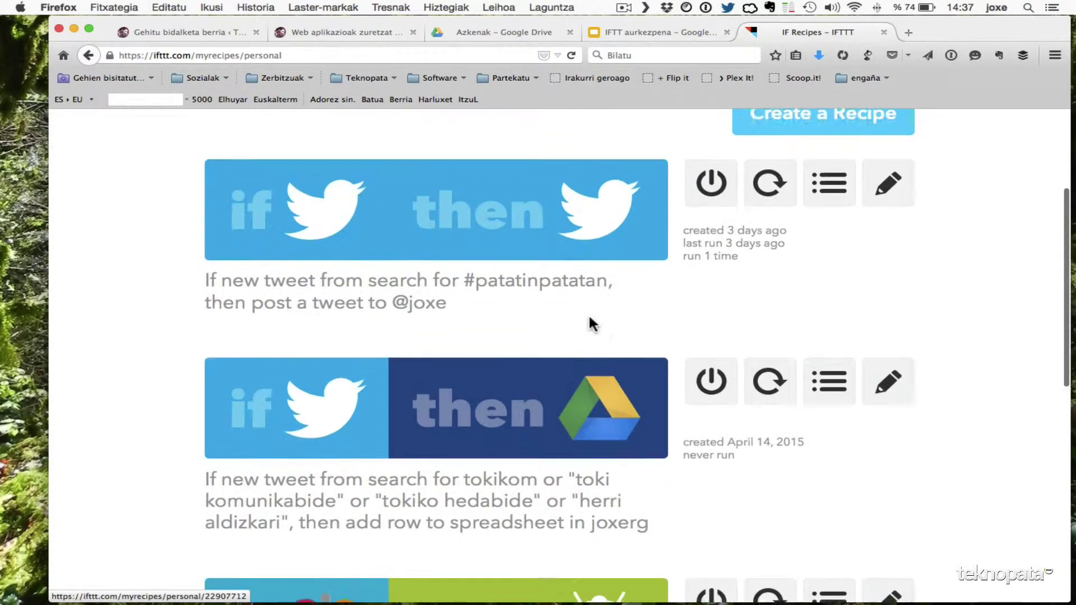
{"action": "scroll", "coordinate": [590, 319], "scroll_direction": "up", "scroll_amount": 10}
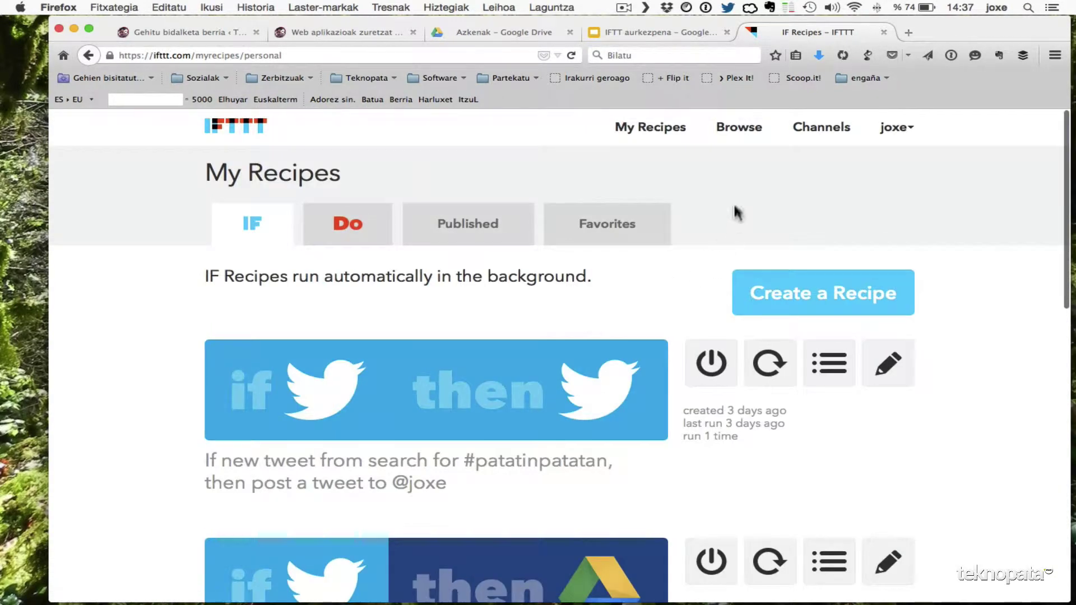
Step: Go back to the public recipe catalogue and skim its featured and trending recipes
{"action": "left_click", "coordinate": [743, 134]}
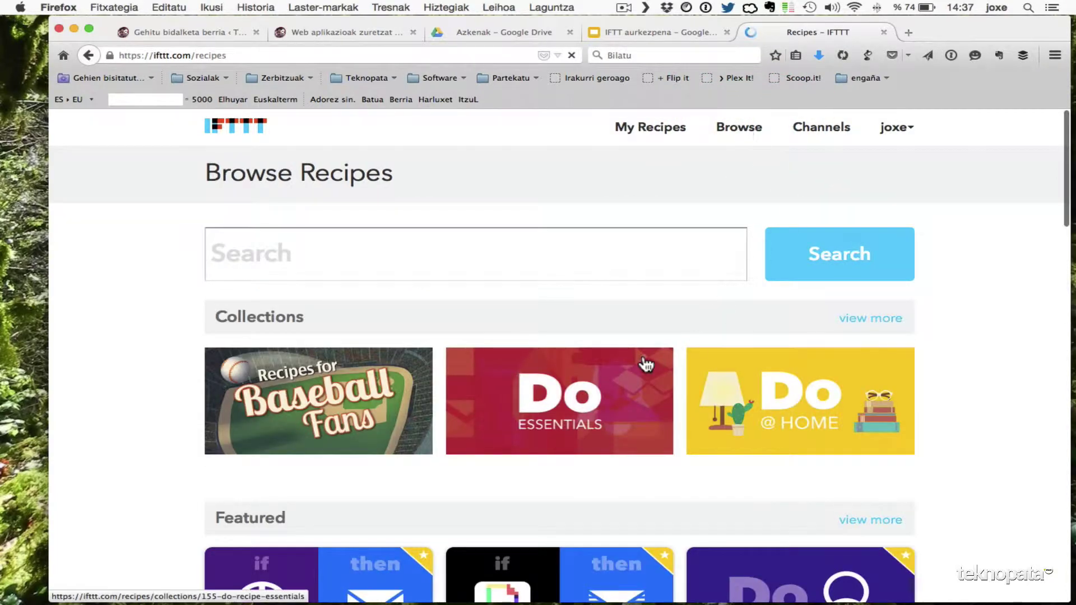
{"action": "scroll", "coordinate": [645, 365], "scroll_direction": "down", "scroll_amount": 10}
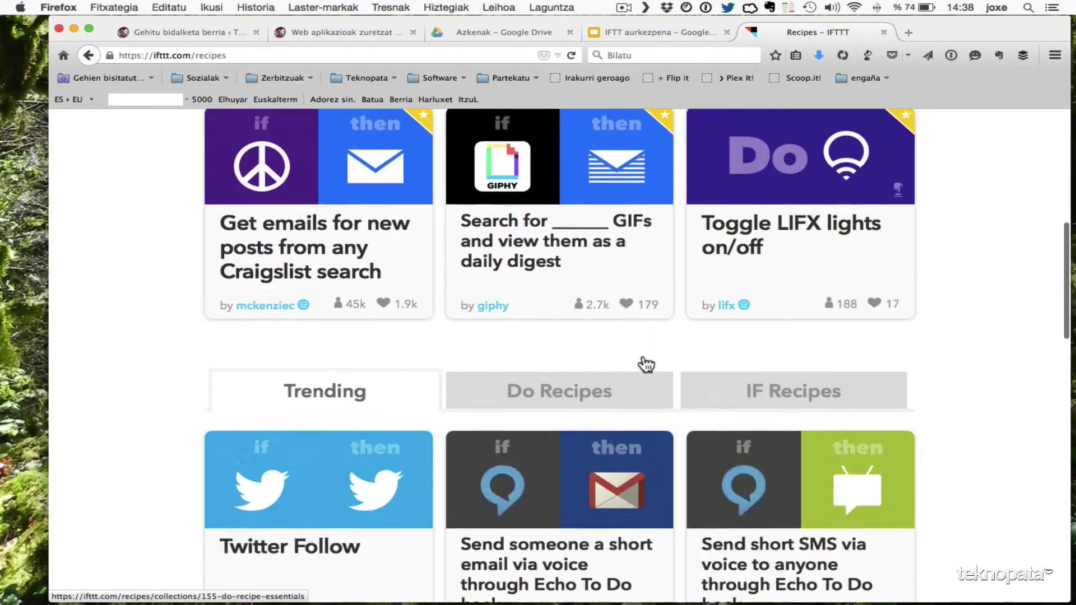
{"action": "scroll", "coordinate": [646, 365], "scroll_direction": "down", "scroll_amount": 8}
{"action": "scroll", "coordinate": [646, 365], "scroll_direction": "up", "scroll_amount": 18}
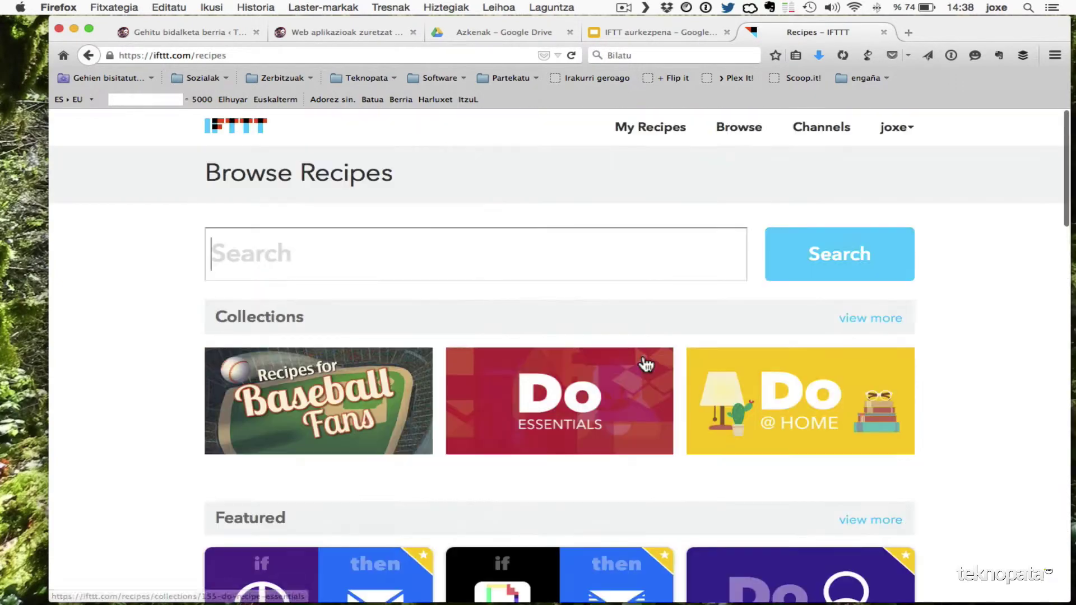
Step: Open the list of all channels and examine its categories from New and Noteworthy to Social Networking
{"action": "left_click", "coordinate": [834, 131]}
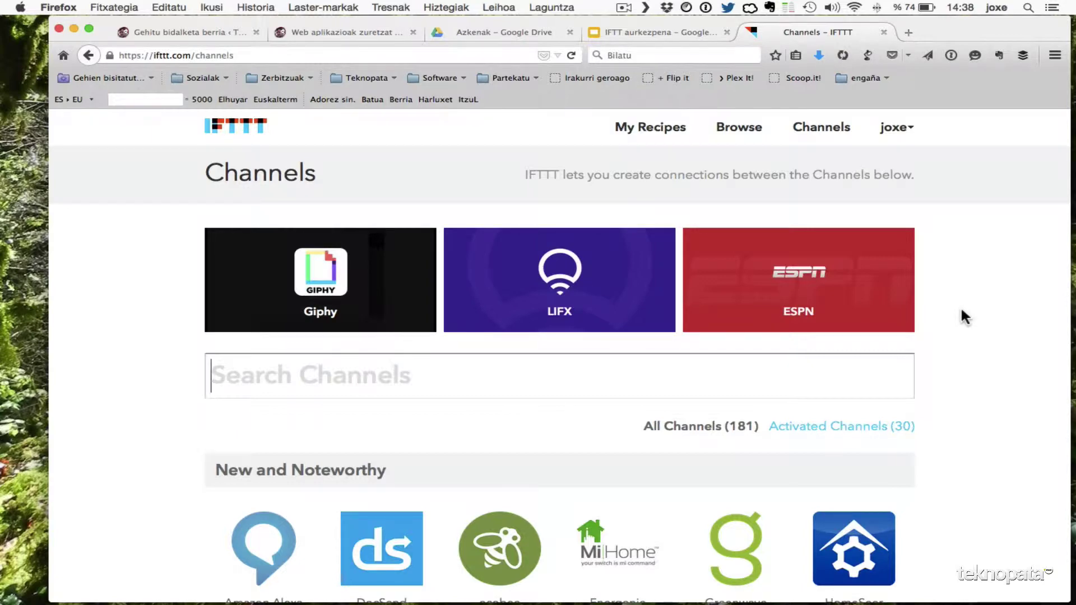
{"action": "scroll", "coordinate": [961, 311], "scroll_direction": "down", "scroll_amount": 5}
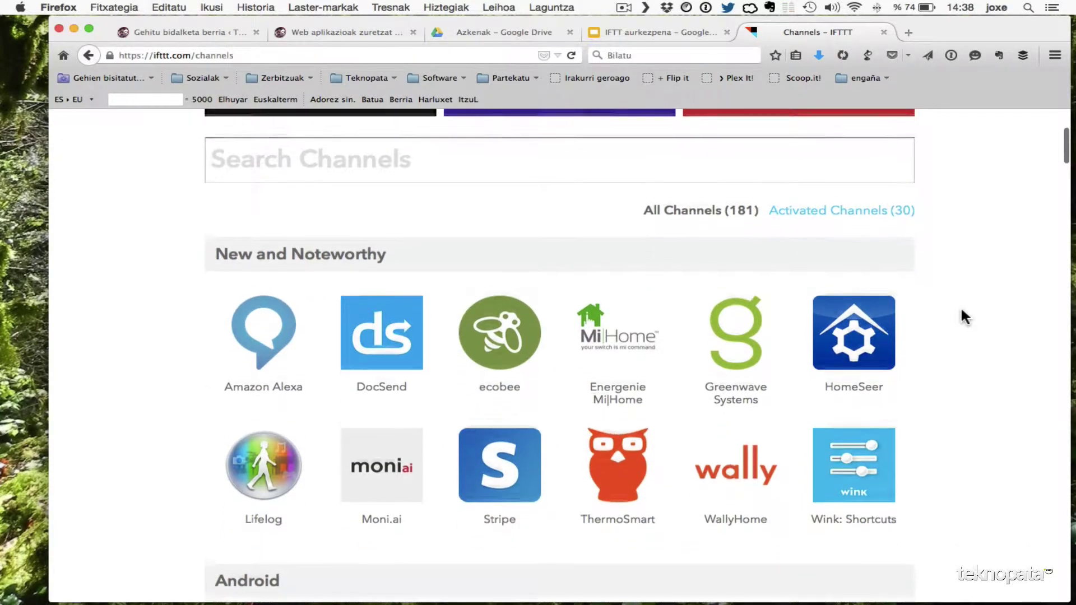
{"action": "scroll", "coordinate": [960, 308], "scroll_direction": "down", "scroll_amount": 1}
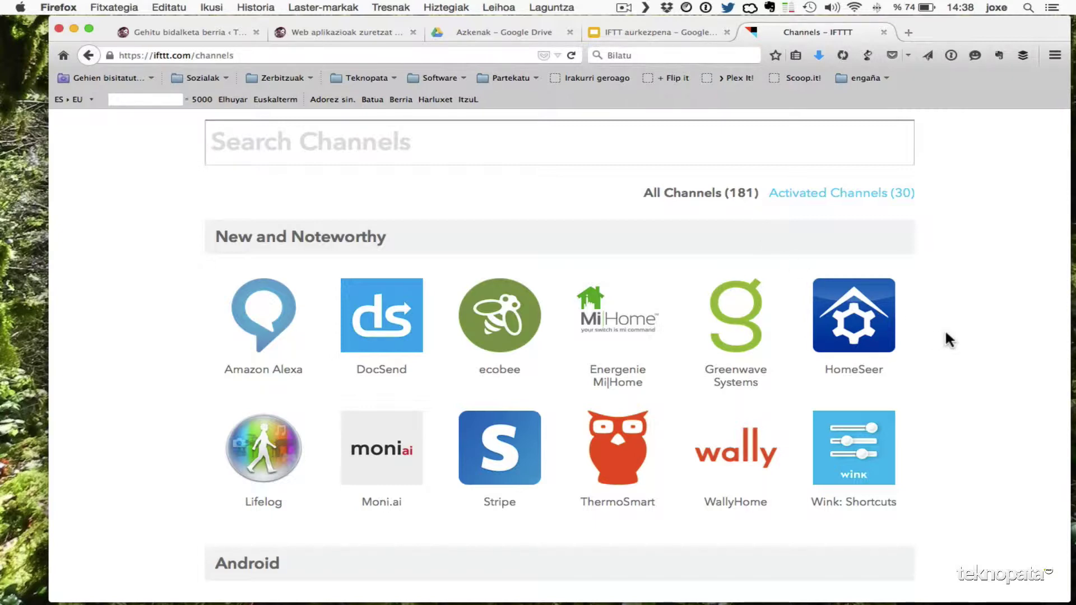
{"action": "scroll", "coordinate": [949, 339], "scroll_direction": "down", "scroll_amount": 6}
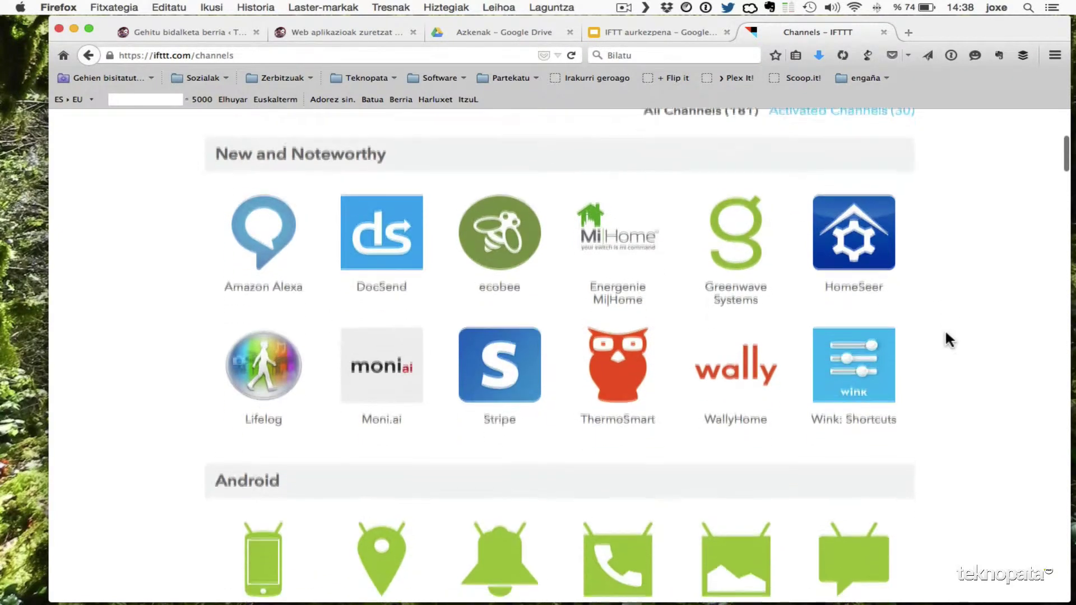
{"action": "scroll", "coordinate": [949, 339], "scroll_direction": "down", "scroll_amount": 2}
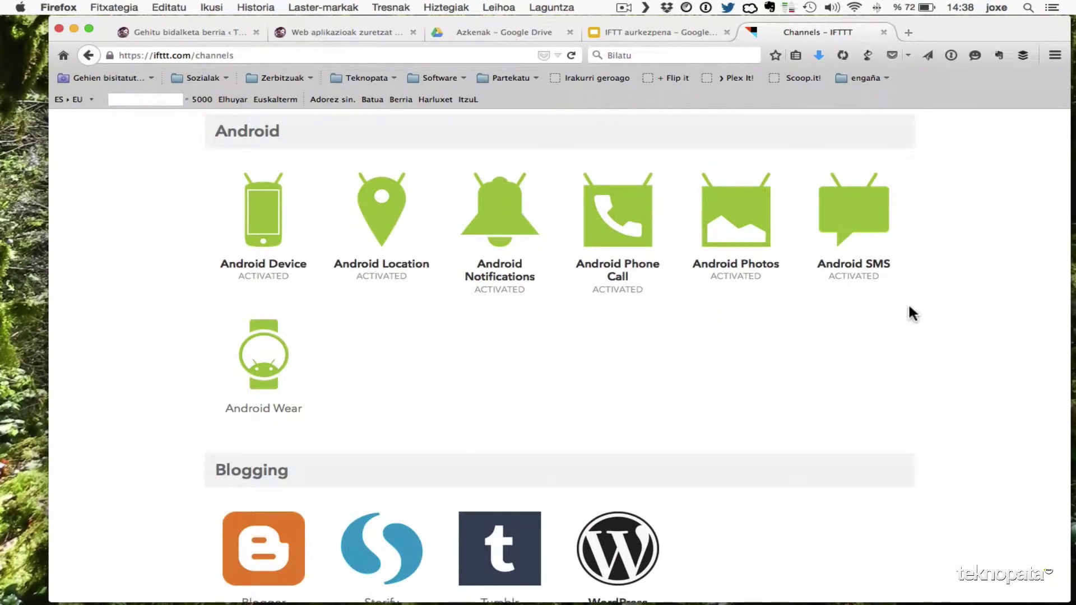
{"action": "scroll", "coordinate": [912, 313], "scroll_direction": "down", "scroll_amount": 3}
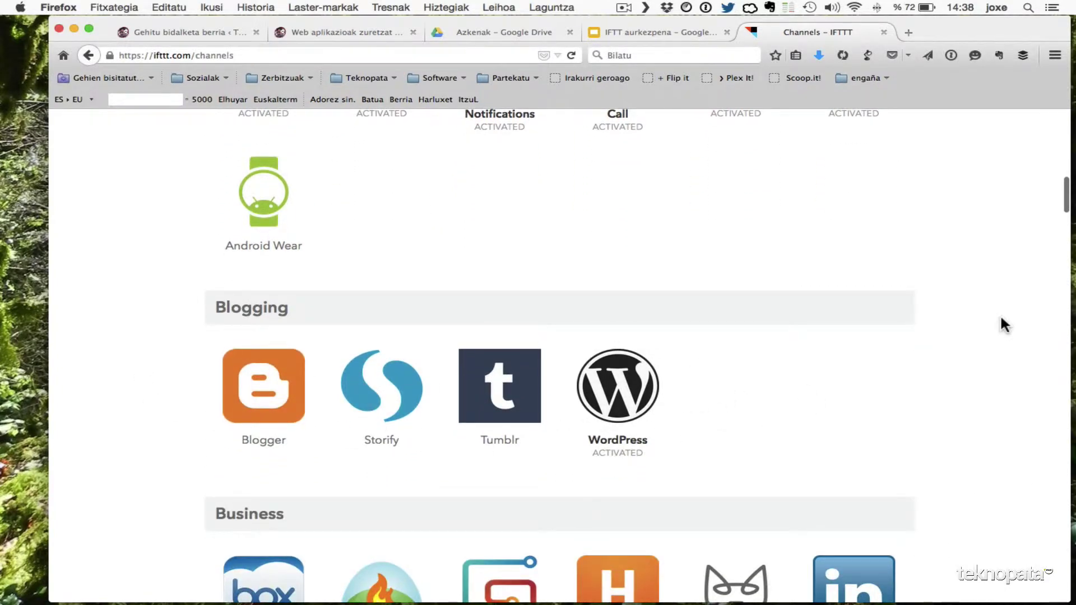
{"action": "scroll", "coordinate": [1002, 320], "scroll_direction": "down", "scroll_amount": 3}
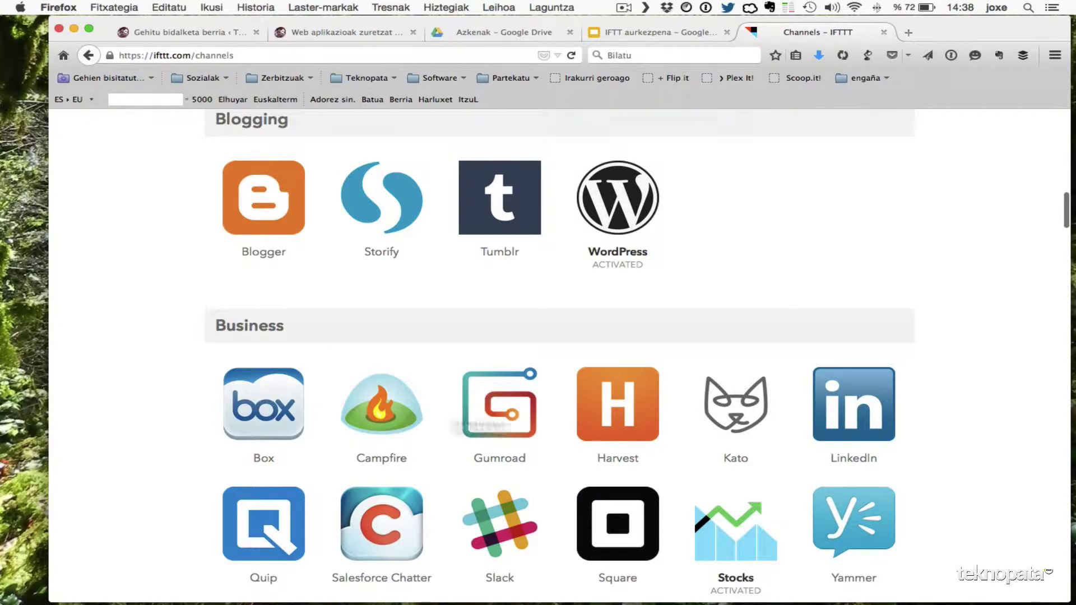
{"action": "scroll", "coordinate": [949, 376], "scroll_direction": "down", "scroll_amount": 3}
{"action": "scroll", "coordinate": [950, 379], "scroll_direction": "down", "scroll_amount": 5}
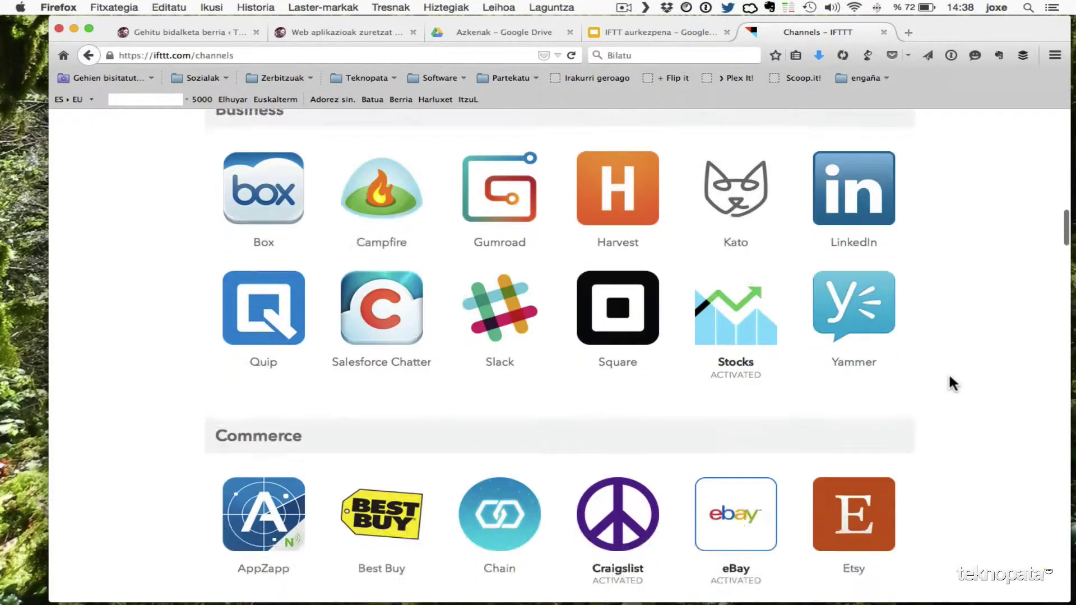
{"action": "scroll", "coordinate": [950, 379], "scroll_direction": "down", "scroll_amount": 2}
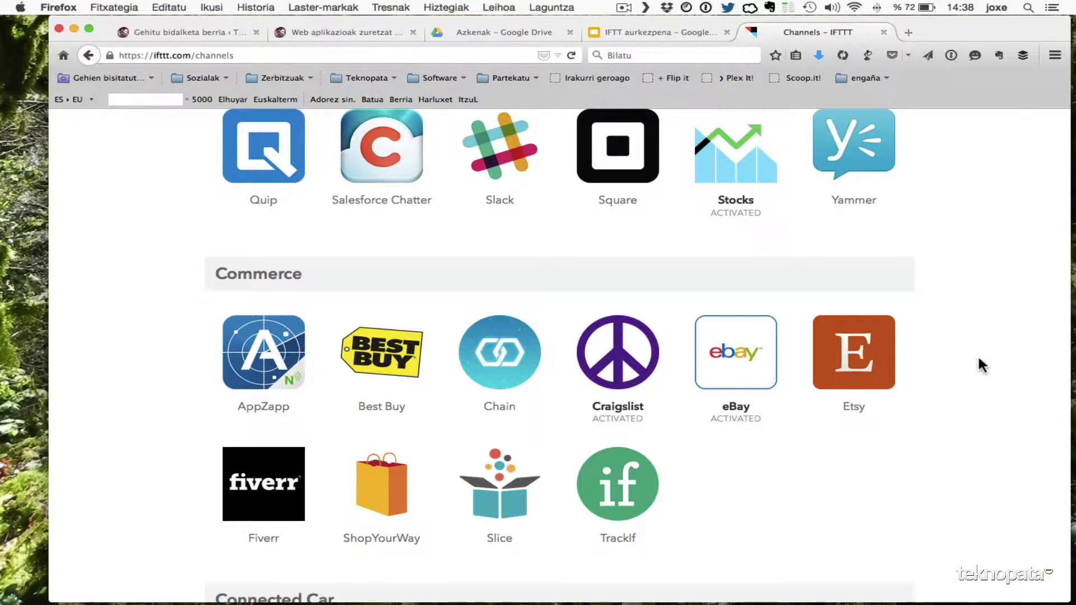
{"action": "scroll", "coordinate": [979, 360], "scroll_direction": "down", "scroll_amount": 6}
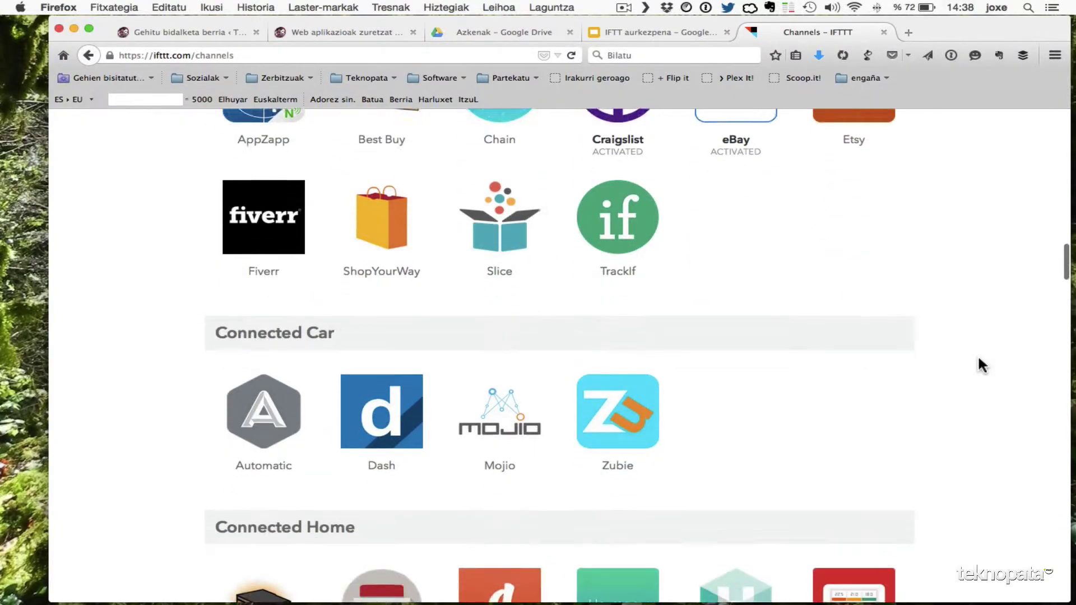
{"action": "scroll", "coordinate": [978, 359], "scroll_direction": "down", "scroll_amount": 15}
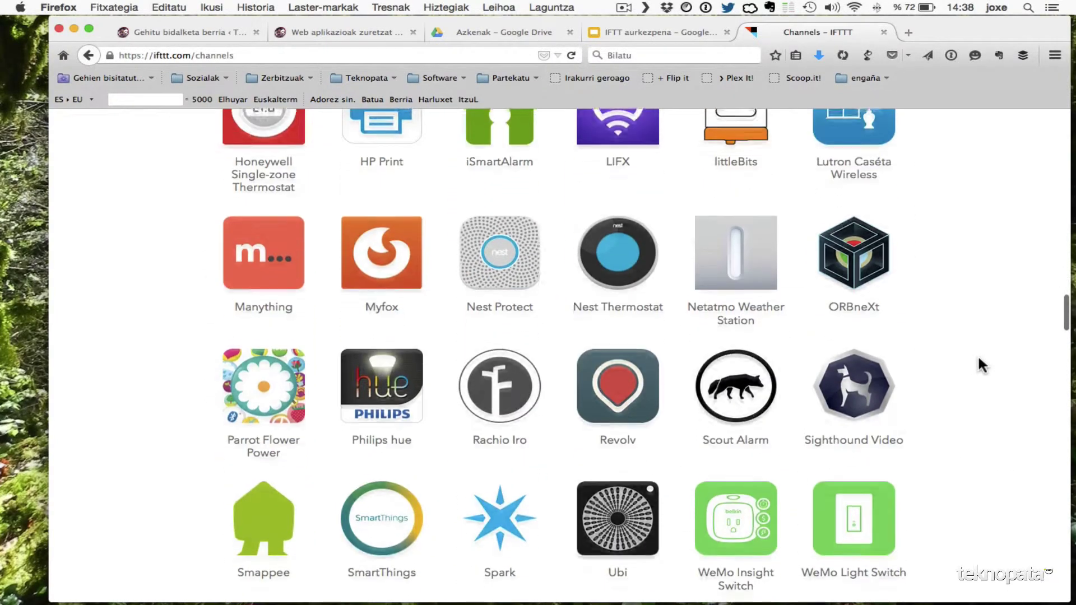
{"action": "scroll", "coordinate": [978, 359], "scroll_direction": "down", "scroll_amount": 8}
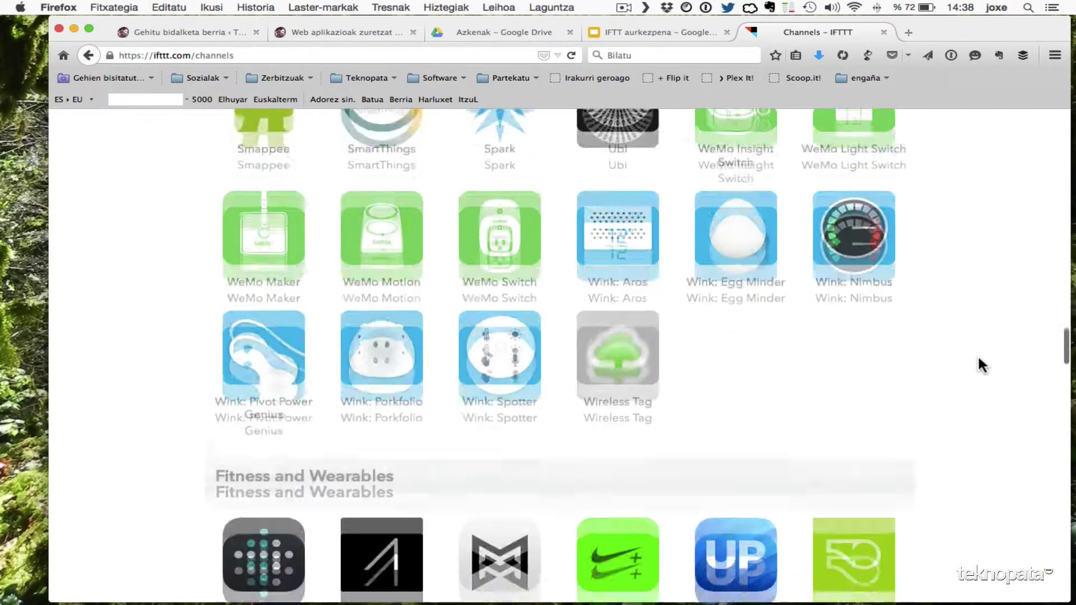
{"action": "scroll", "coordinate": [980, 364], "scroll_direction": "down", "scroll_amount": 10}
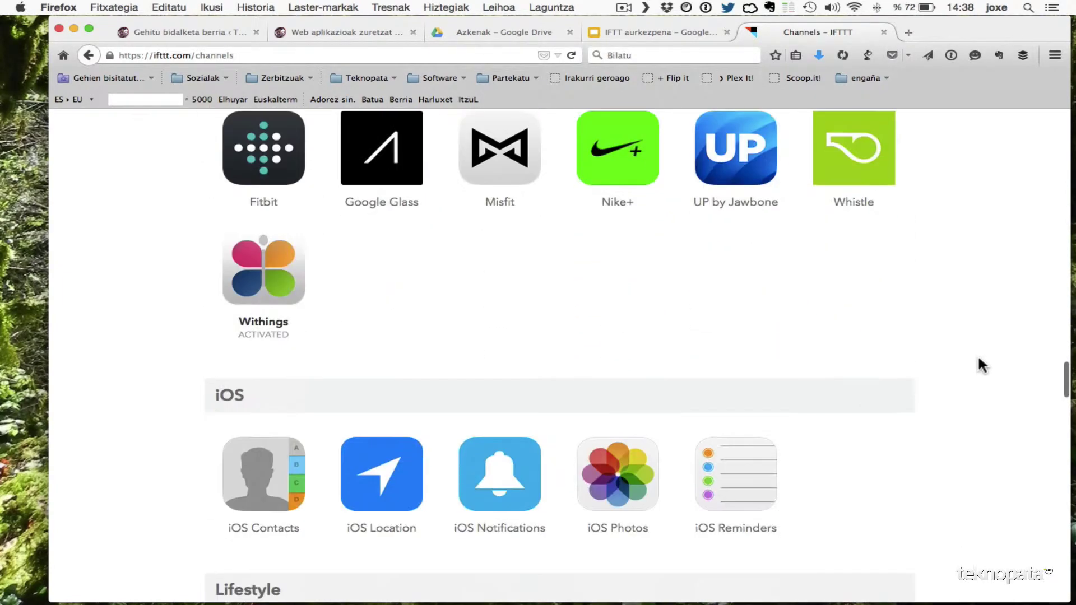
{"action": "scroll", "coordinate": [979, 365], "scroll_direction": "down", "scroll_amount": 9}
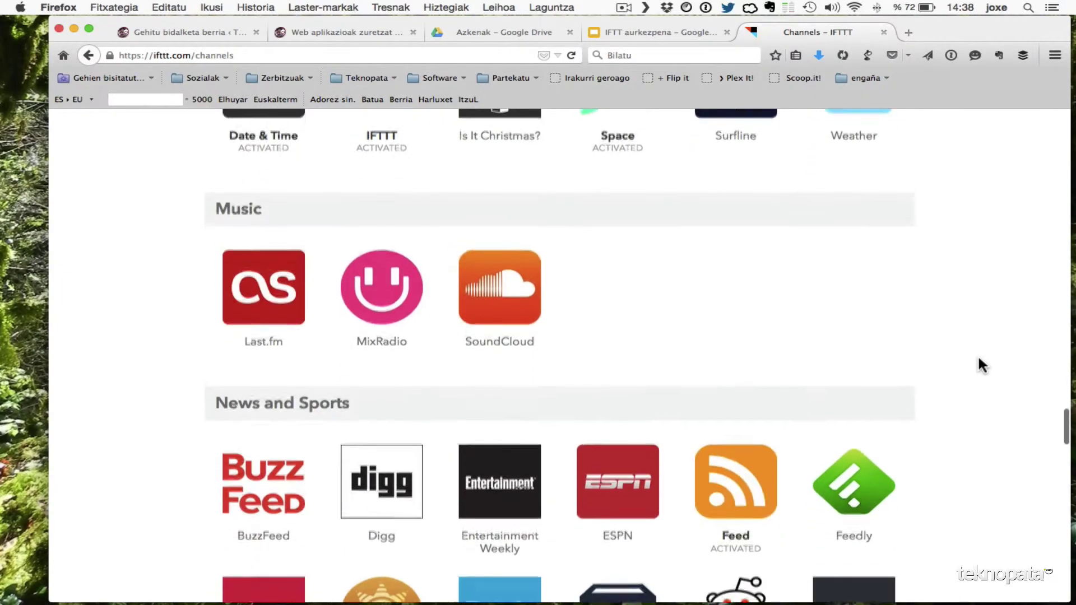
{"action": "scroll", "coordinate": [979, 365], "scroll_direction": "down", "scroll_amount": 11}
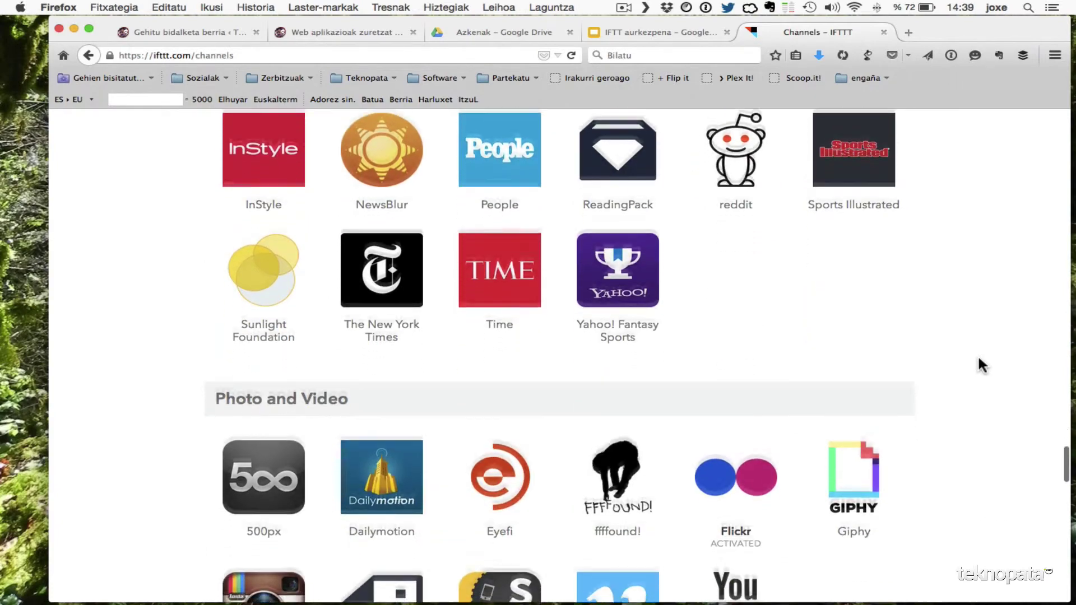
{"action": "scroll", "coordinate": [979, 364], "scroll_direction": "down", "scroll_amount": 11}
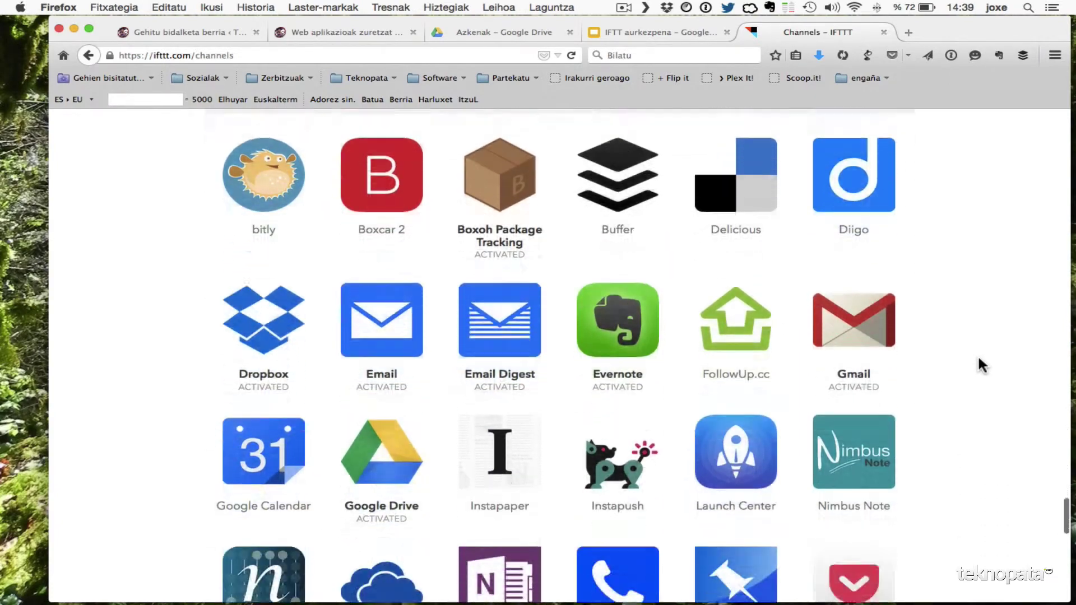
{"action": "scroll", "coordinate": [979, 364], "scroll_direction": "down", "scroll_amount": 9}
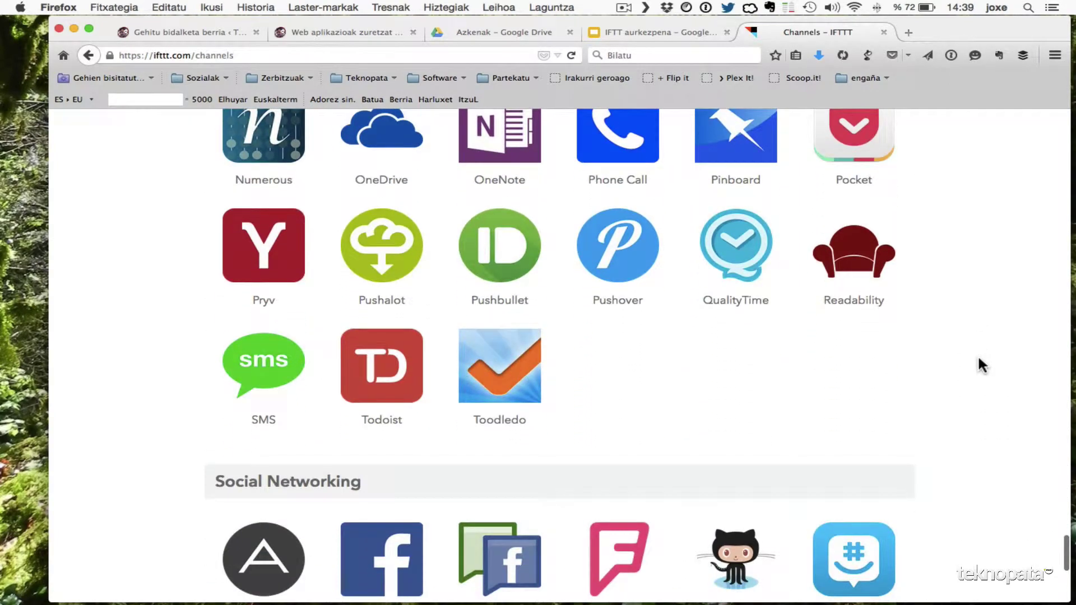
{"action": "scroll", "coordinate": [978, 360], "scroll_direction": "up", "scroll_amount": 20}
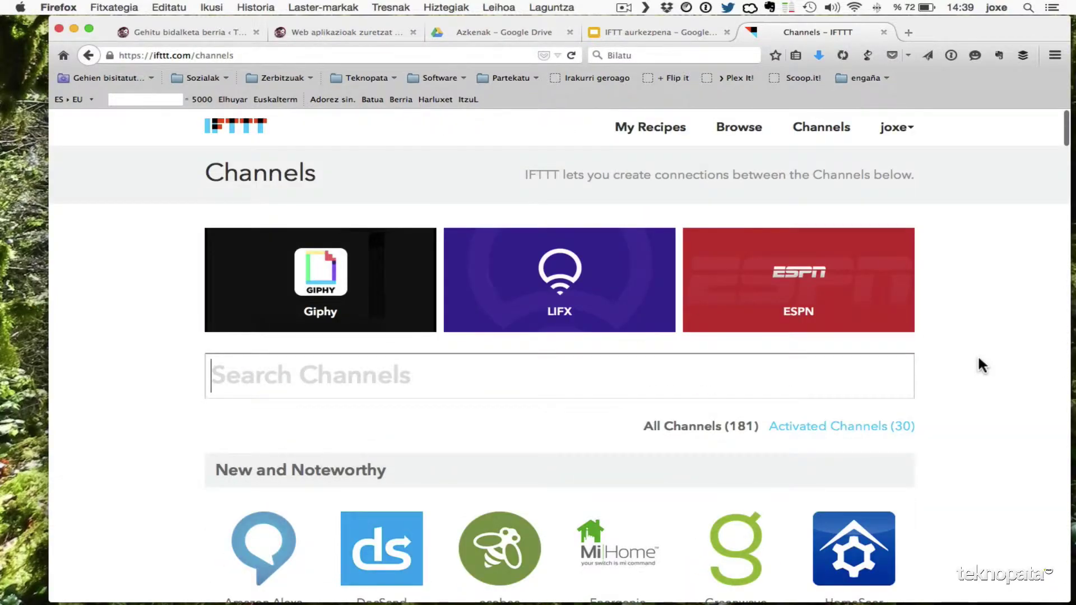
Step: Return to the account's own recipes and review the list of IF recipes
{"action": "left_click", "coordinate": [665, 128]}
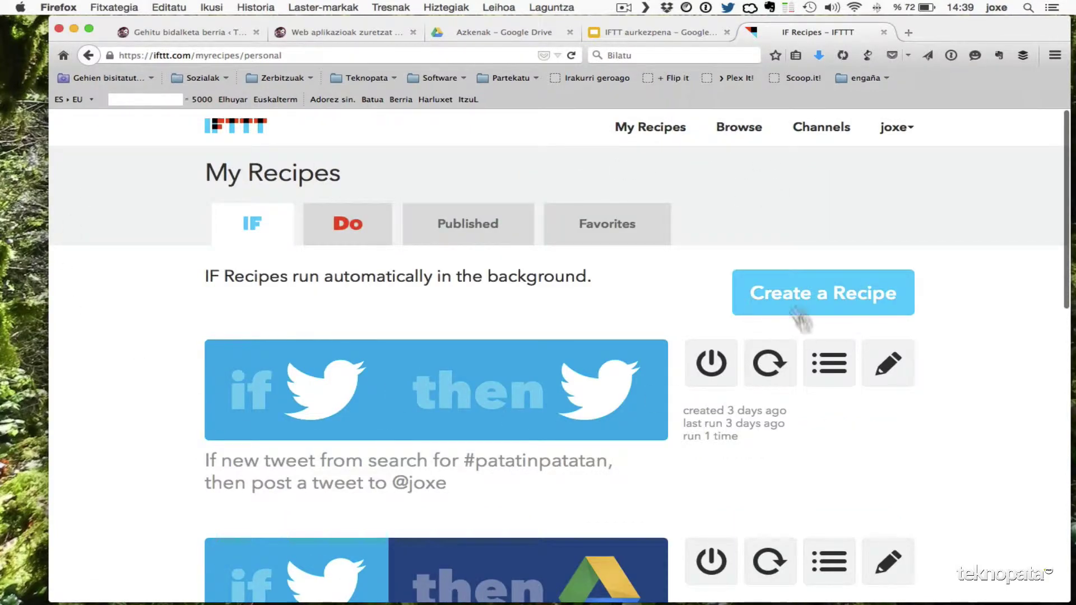
{"action": "scroll", "coordinate": [567, 437], "scroll_direction": "down", "scroll_amount": 5}
{"action": "scroll", "coordinate": [563, 402], "scroll_direction": "down", "scroll_amount": 4}
{"action": "scroll", "coordinate": [563, 402], "scroll_direction": "up", "scroll_amount": 10}
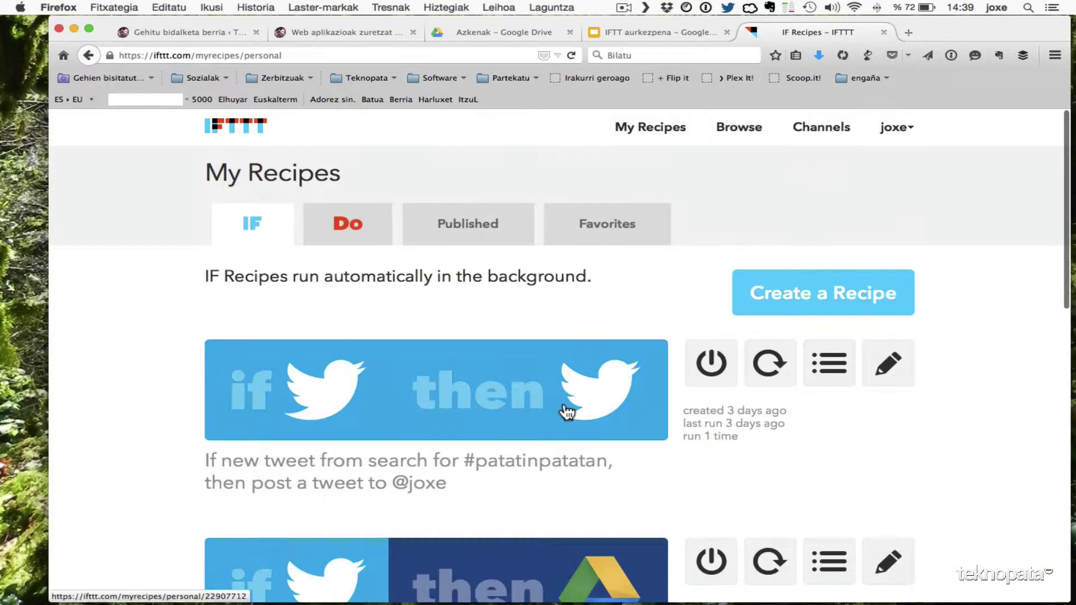
Step: Start a new recipe, open the trigger part and look through the available trigger channels
{"action": "left_click", "coordinate": [854, 312]}
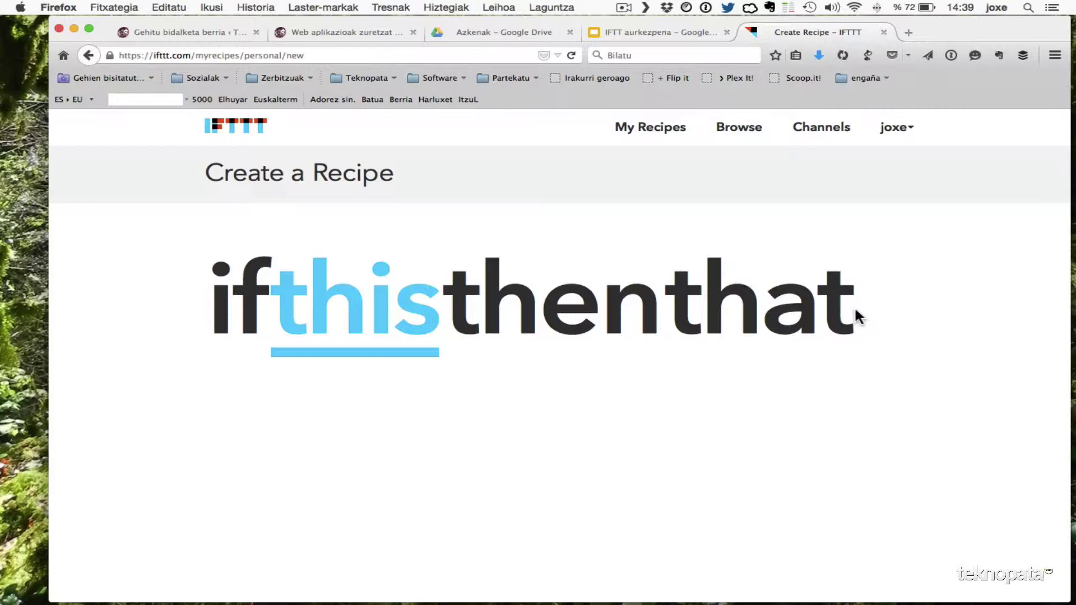
{"action": "left_click", "coordinate": [853, 318]}
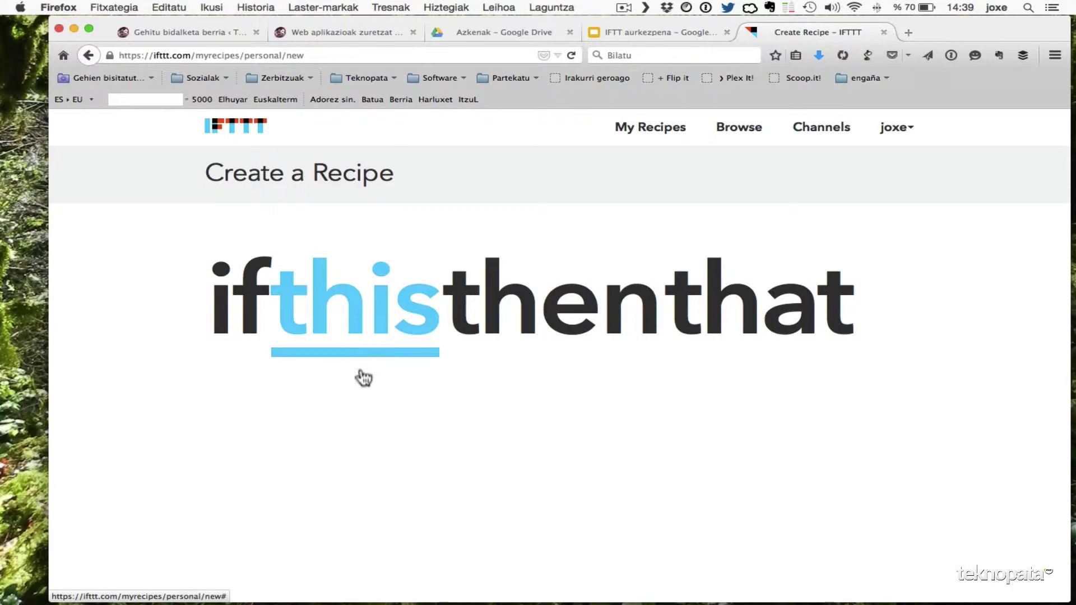
{"action": "left_click", "coordinate": [355, 324]}
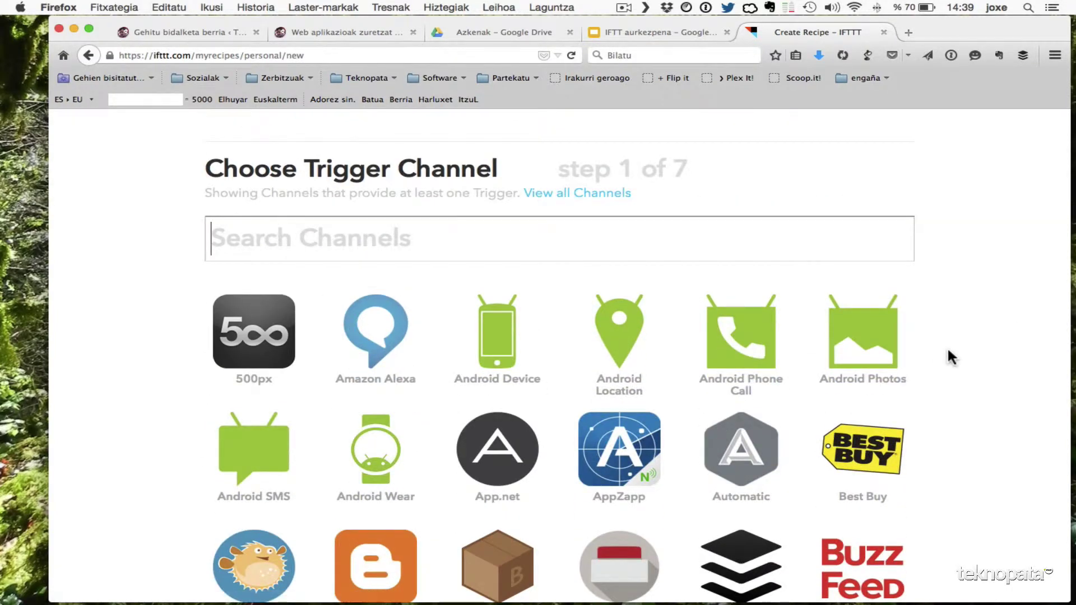
{"action": "scroll", "coordinate": [946, 346], "scroll_direction": "down", "scroll_amount": 5}
{"action": "scroll", "coordinate": [947, 346], "scroll_direction": "down", "scroll_amount": 10}
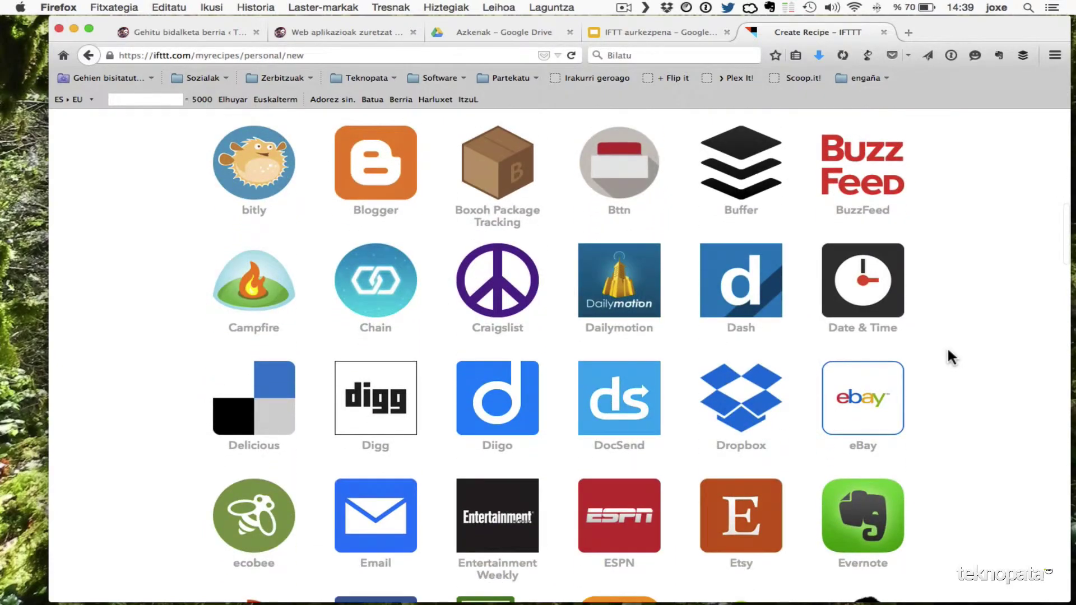
{"action": "scroll", "coordinate": [947, 346], "scroll_direction": "down", "scroll_amount": 20}
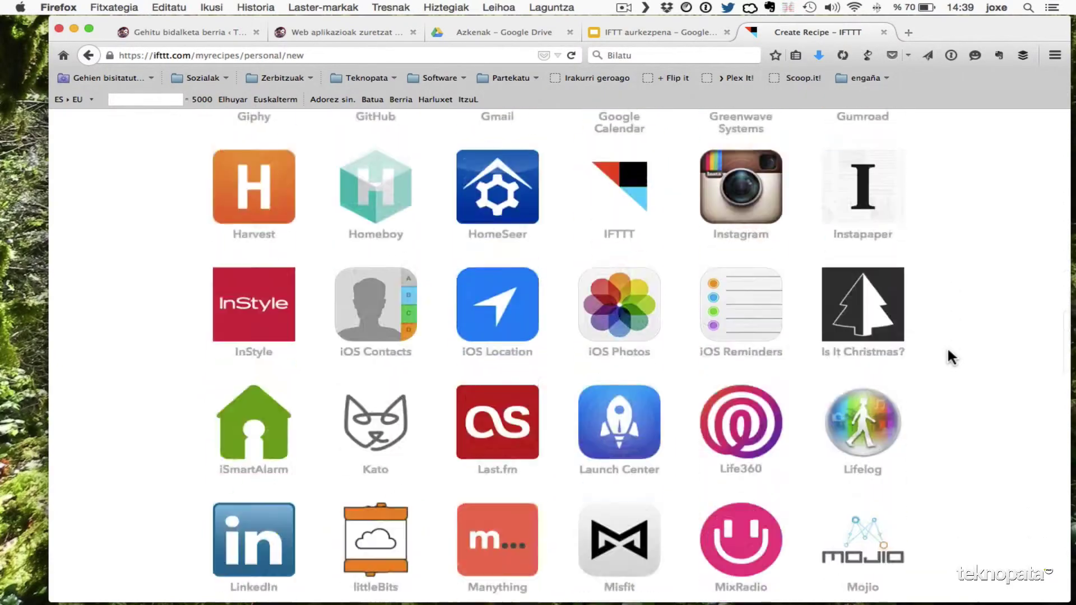
{"action": "scroll", "coordinate": [946, 346], "scroll_direction": "up", "scroll_amount": 20}
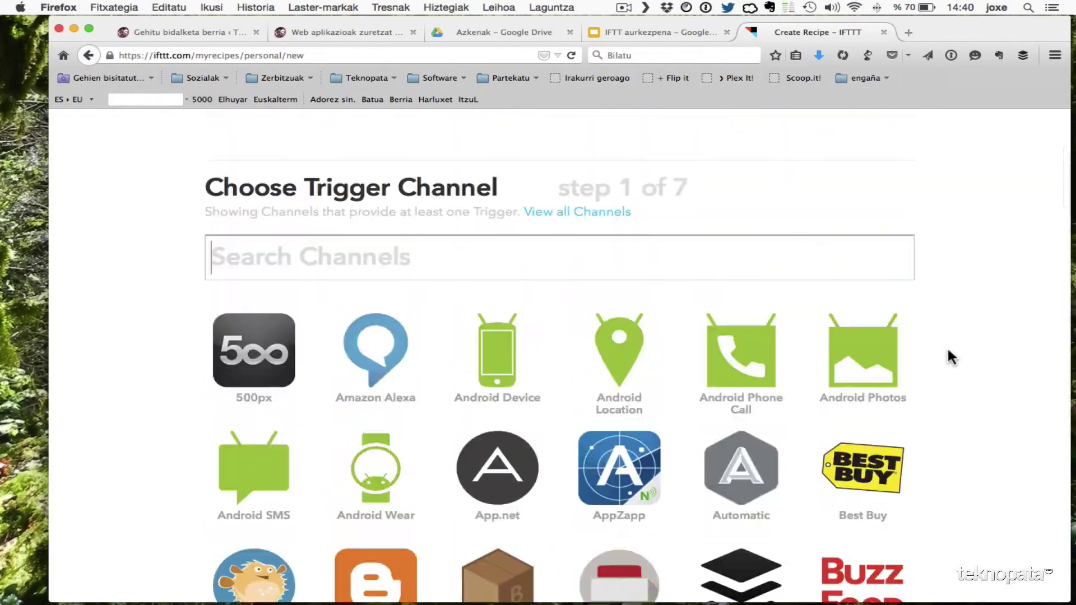
Step: Search the trigger channels for "twitter" and choose Twitter as the trigger channel
{"action": "left_click", "coordinate": [583, 454]}
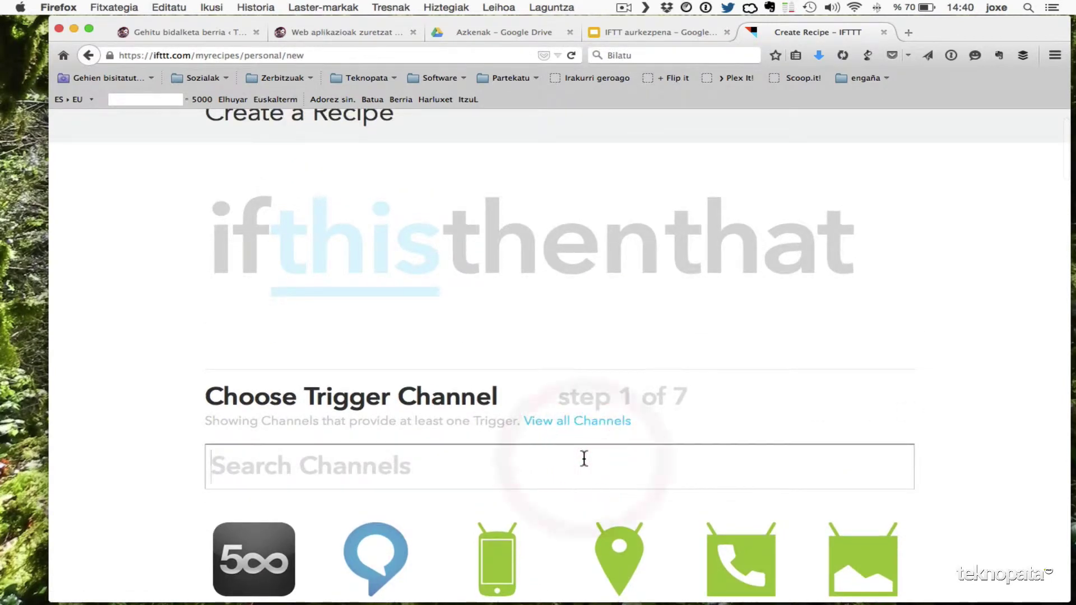
{"action": "type", "text": "twitter"}
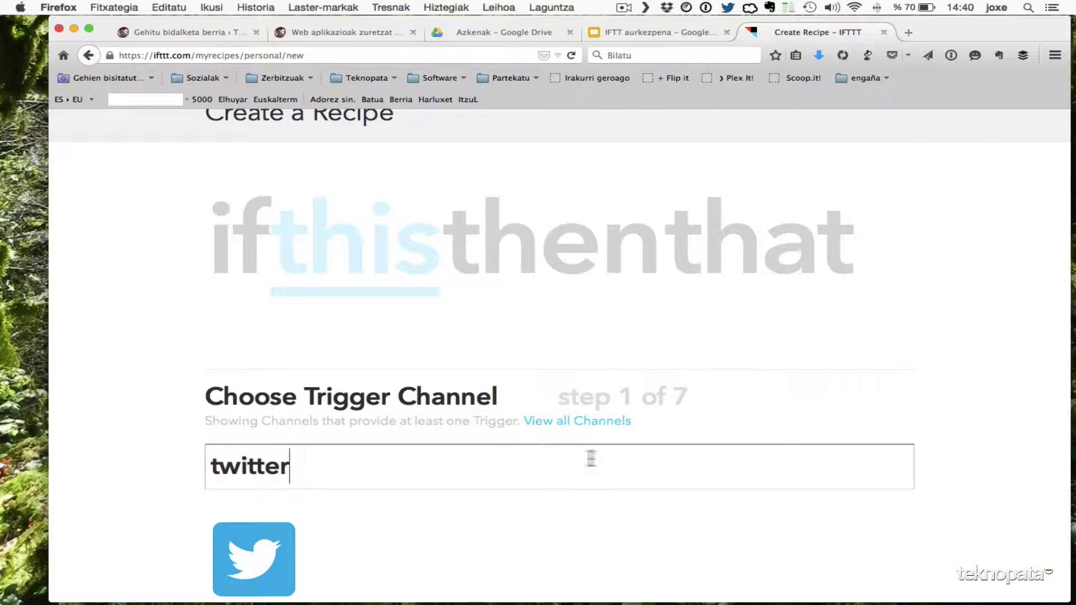
{"action": "scroll", "coordinate": [648, 454], "scroll_direction": "down", "scroll_amount": 4}
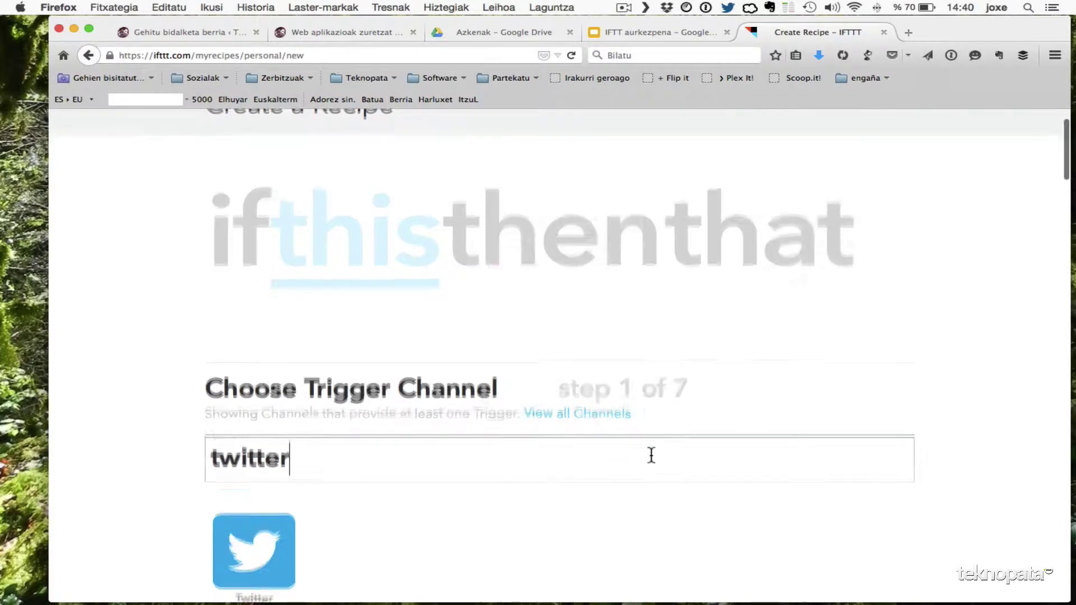
{"action": "left_click", "coordinate": [265, 491]}
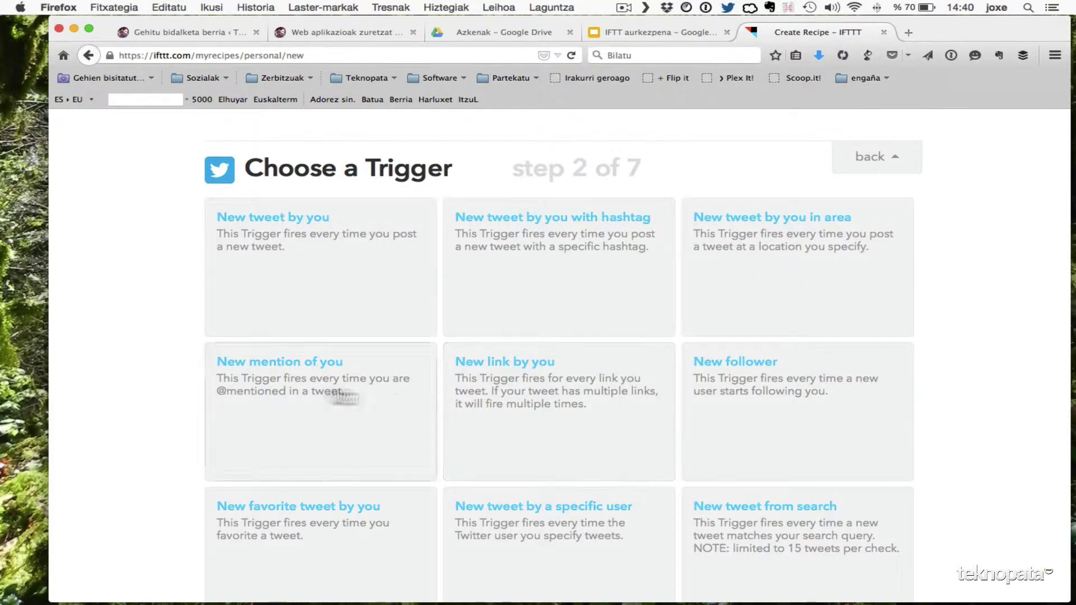
Step: Choose the "New mention of you" trigger from the Twitter triggers and create it
{"action": "scroll", "coordinate": [1020, 420], "scroll_direction": "down", "scroll_amount": 3}
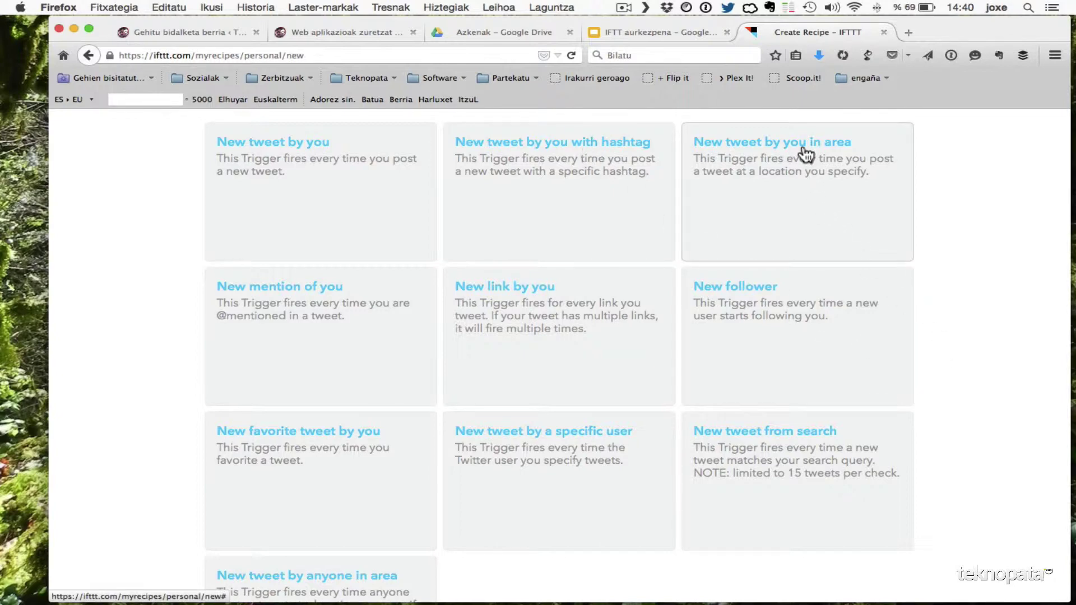
{"action": "left_click", "coordinate": [298, 297]}
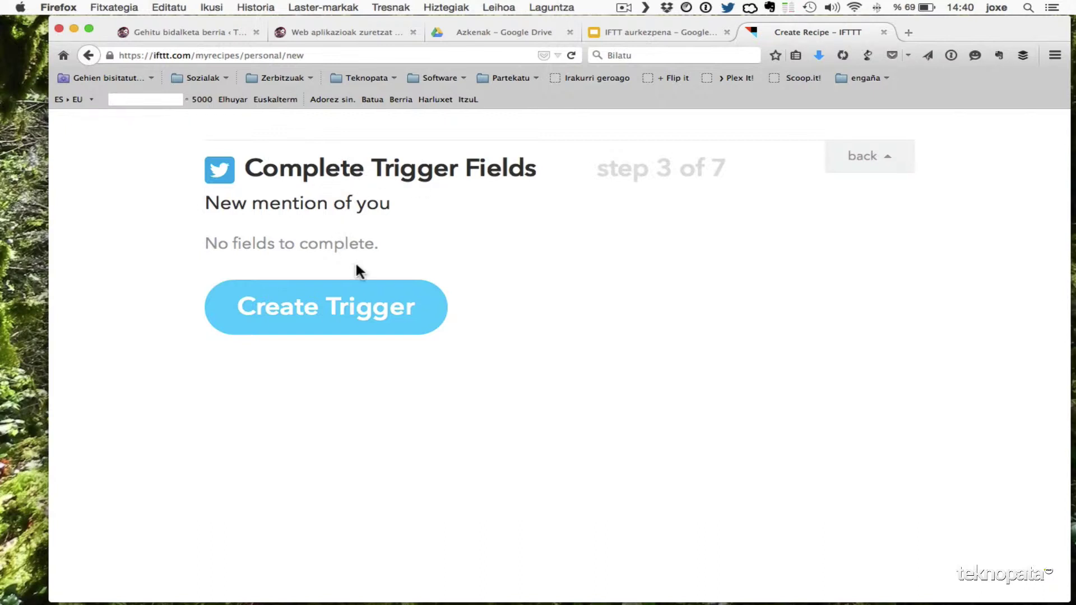
{"action": "left_click", "coordinate": [361, 308]}
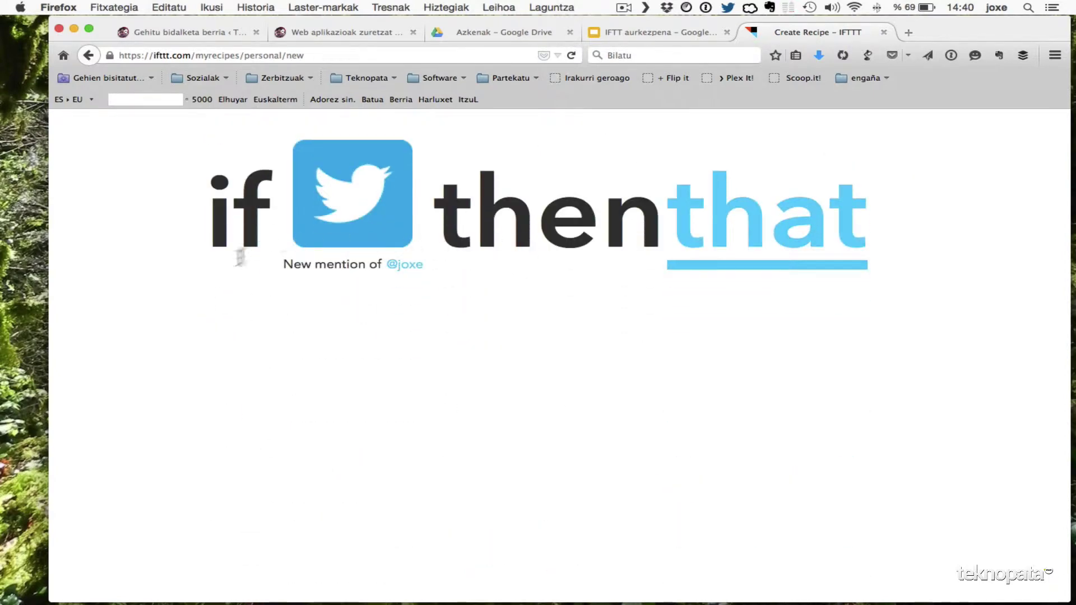
Step: Open the action part, search its channels for "drive" and choose Google Drive as the action channel
{"action": "left_click", "coordinate": [779, 263]}
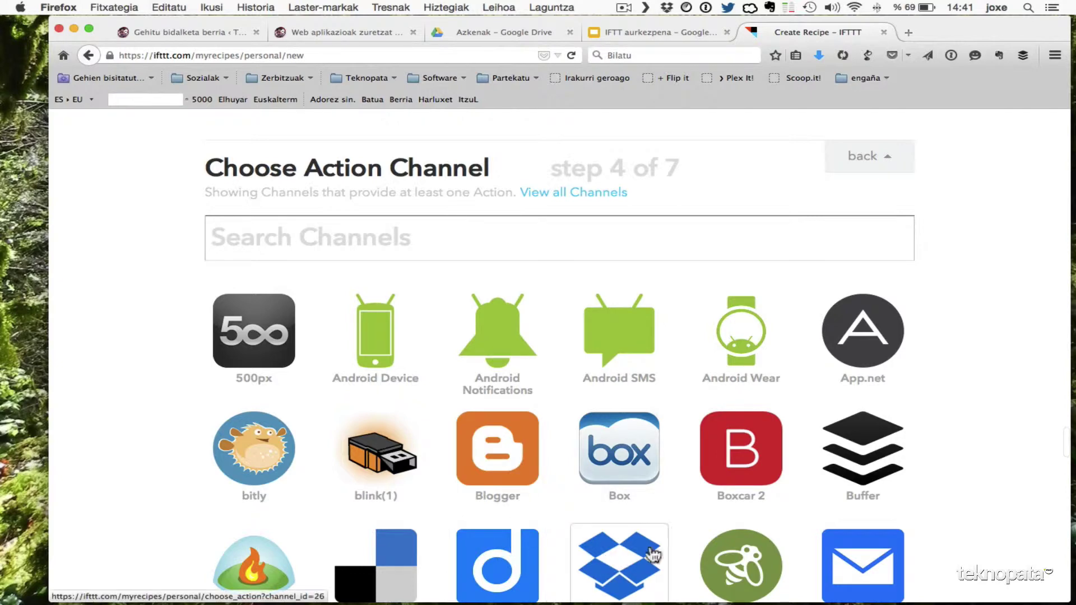
{"action": "left_click", "coordinate": [716, 239]}
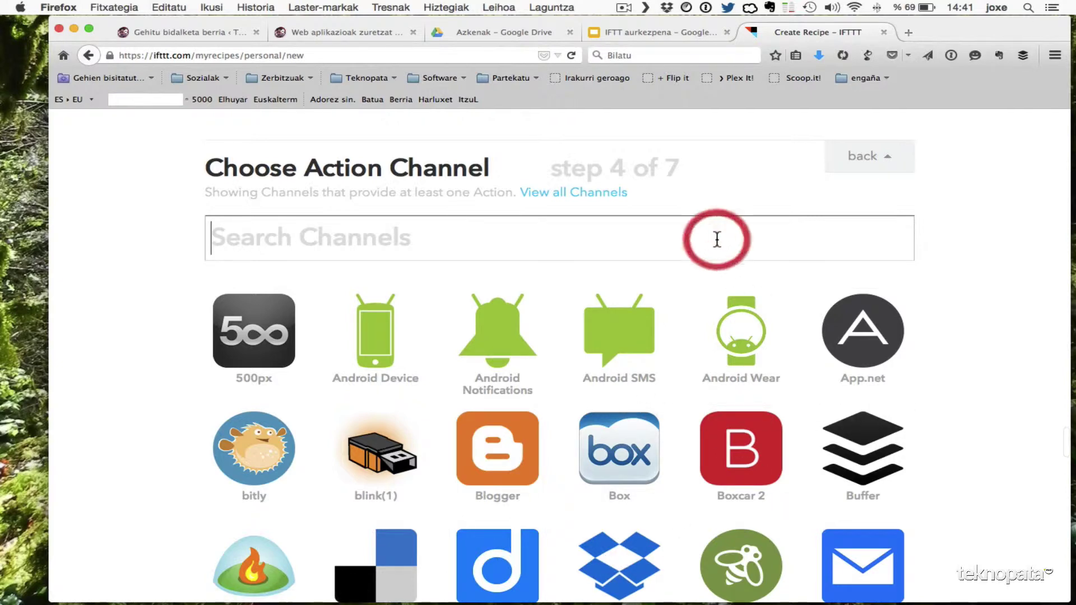
{"action": "type", "text": "drive"}
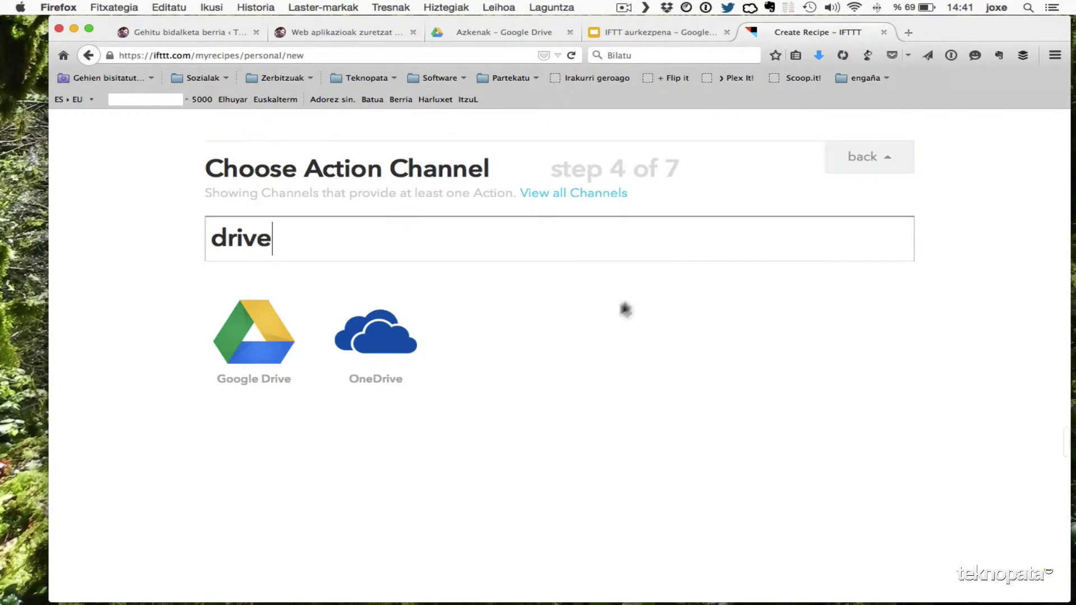
{"action": "left_click", "coordinate": [256, 360]}
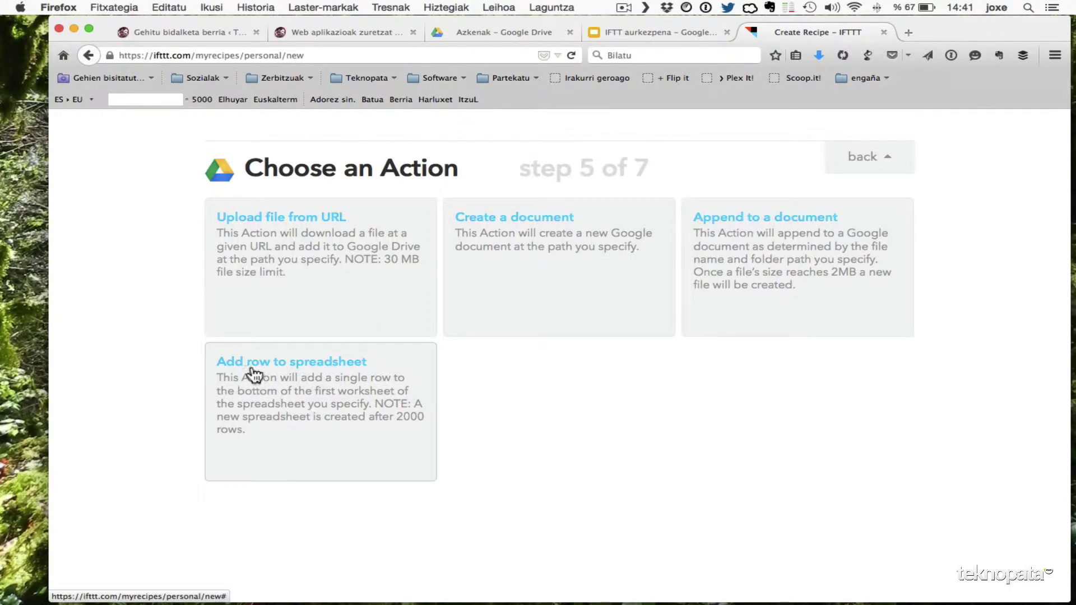
Step: Choose the "Add row to spreadsheet" action and name the spreadsheet "Twitterreko aipamenak"
{"action": "left_click", "coordinate": [311, 372]}
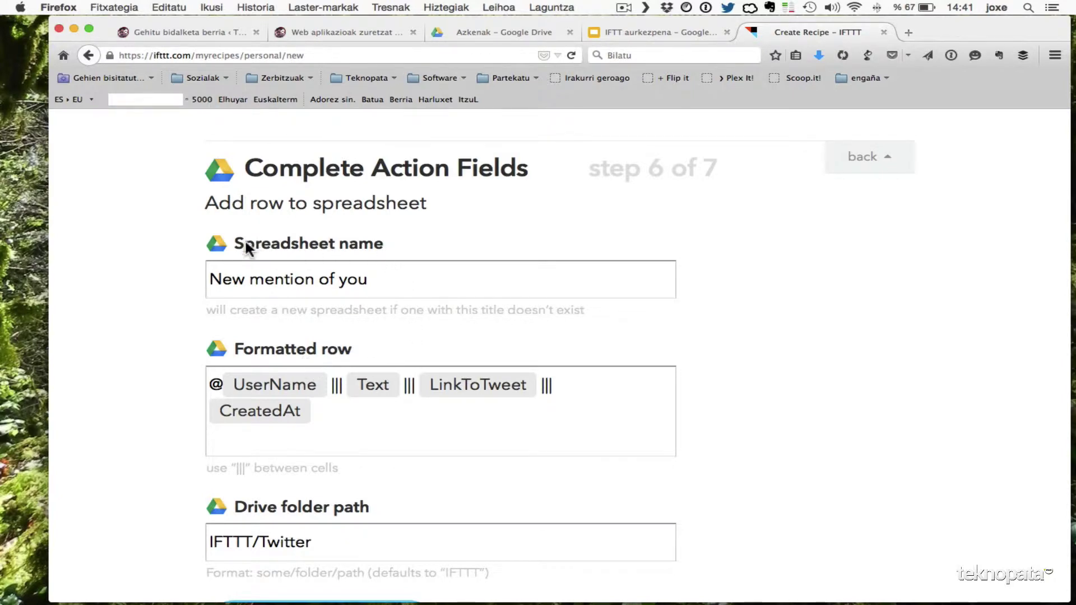
{"action": "triple_click", "coordinate": [380, 282]}
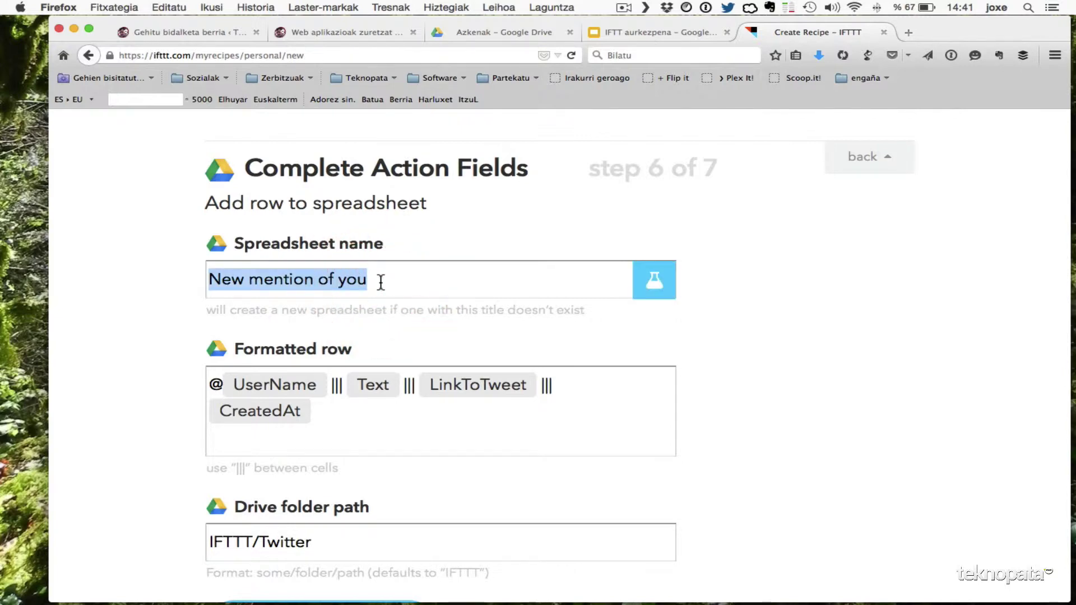
{"action": "type", "text": "T"}
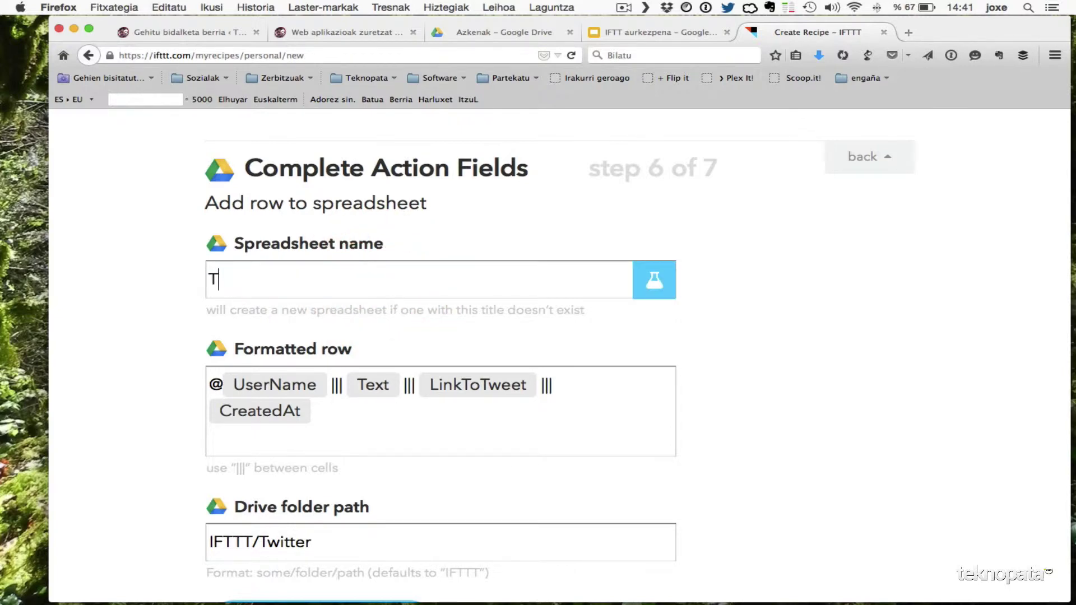
{"action": "type", "text": "witterreko a"}
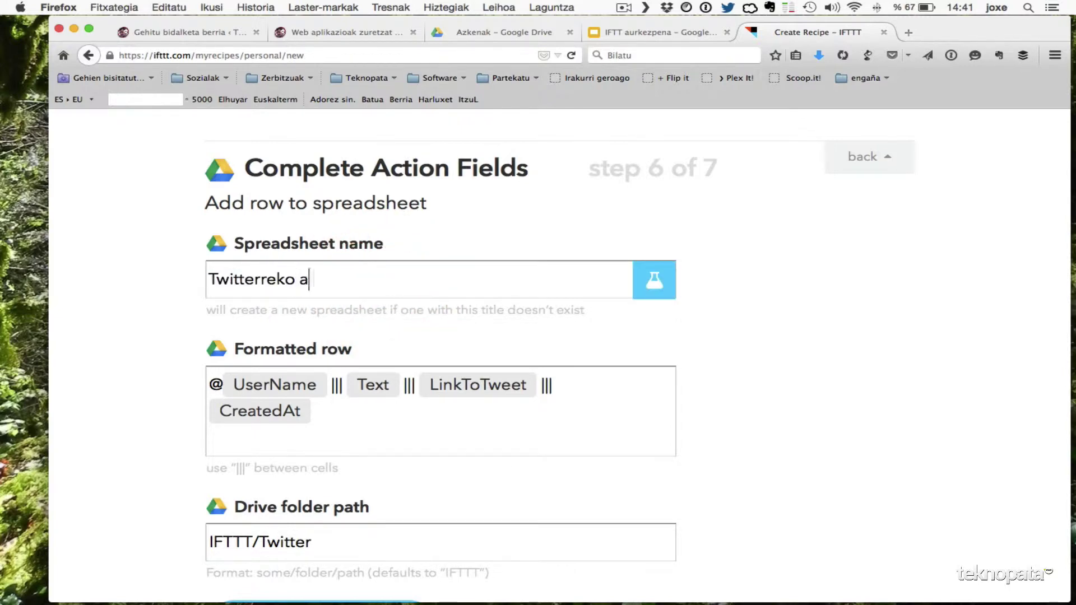
{"action": "type", "text": "ipamenak"}
Step: Check the formatted row and folder path fields and create the action with the default row format and the Drive folder path IFTTT/Twitter
{"action": "scroll", "coordinate": [521, 373], "scroll_direction": "down", "scroll_amount": 2}
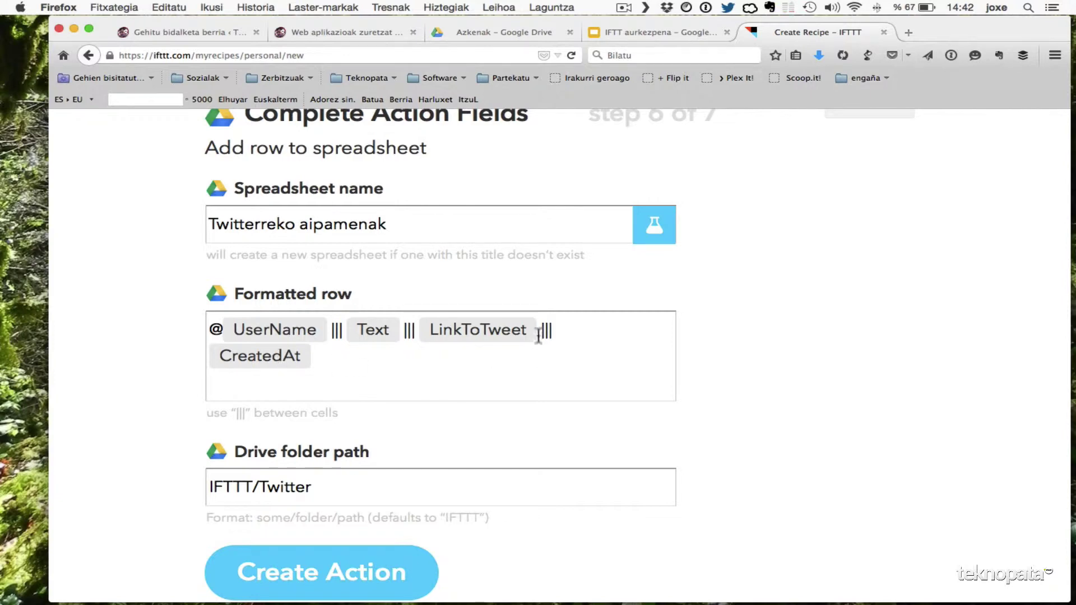
{"action": "left_click", "coordinate": [584, 357]}
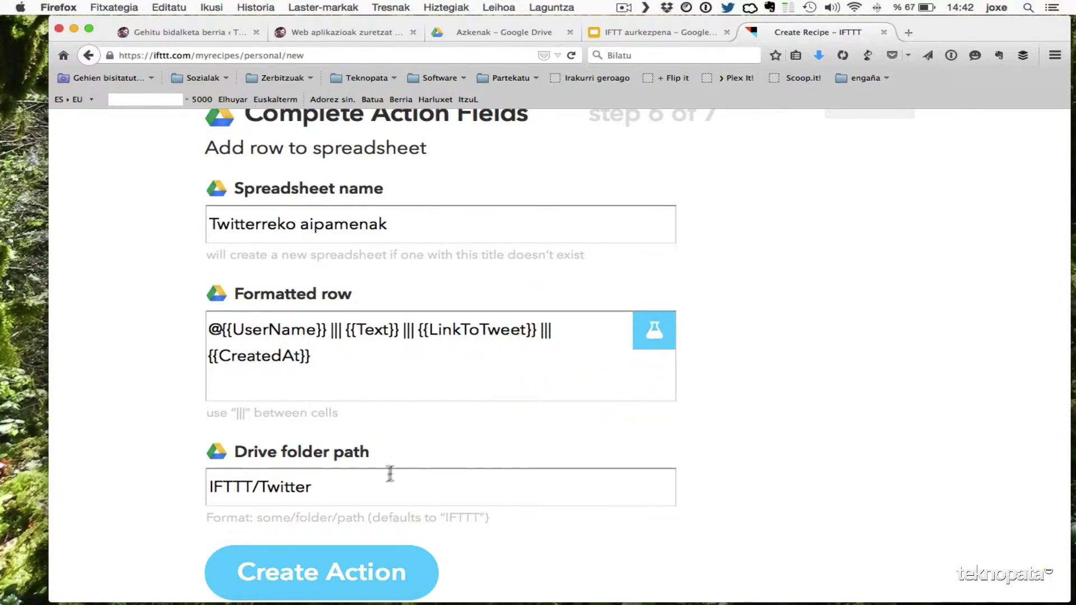
{"action": "left_click", "coordinate": [361, 480]}
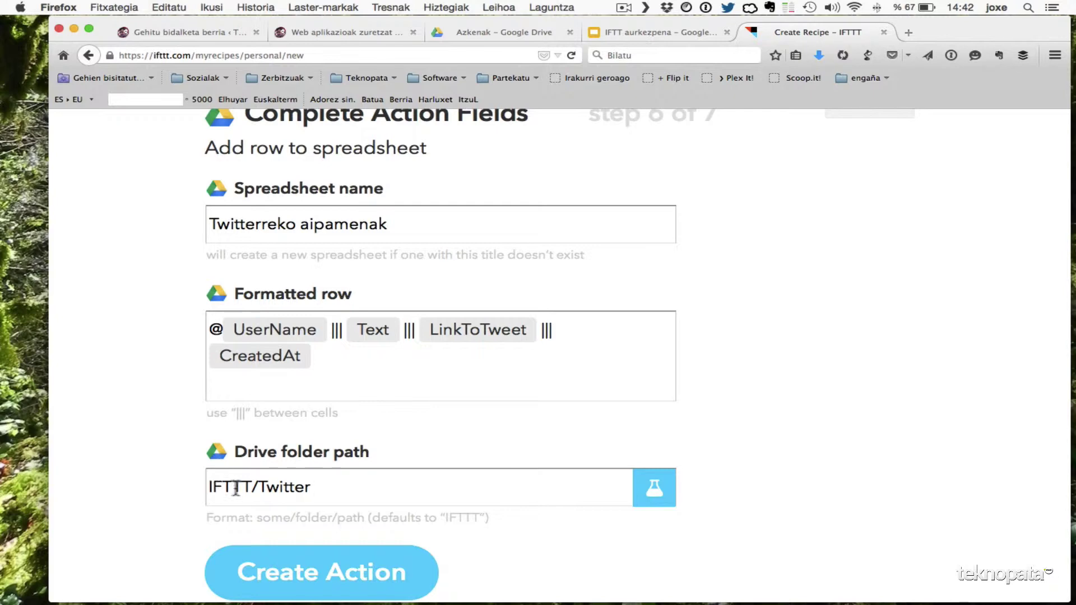
{"action": "left_click", "coordinate": [313, 486]}
{"action": "scroll", "coordinate": [922, 441], "scroll_direction": "down", "scroll_amount": 2}
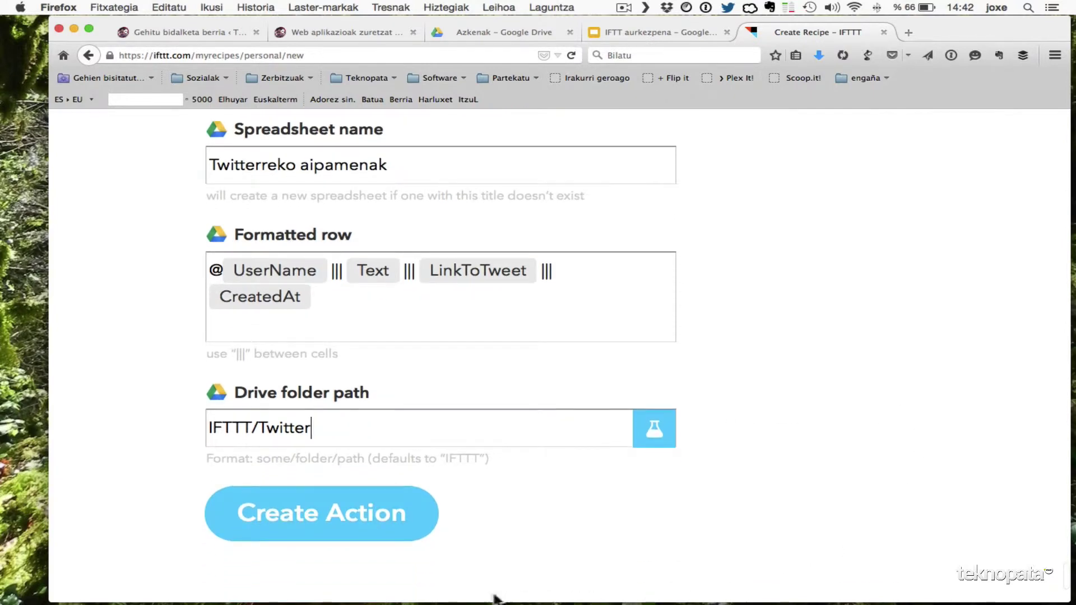
{"action": "left_click", "coordinate": [360, 527]}
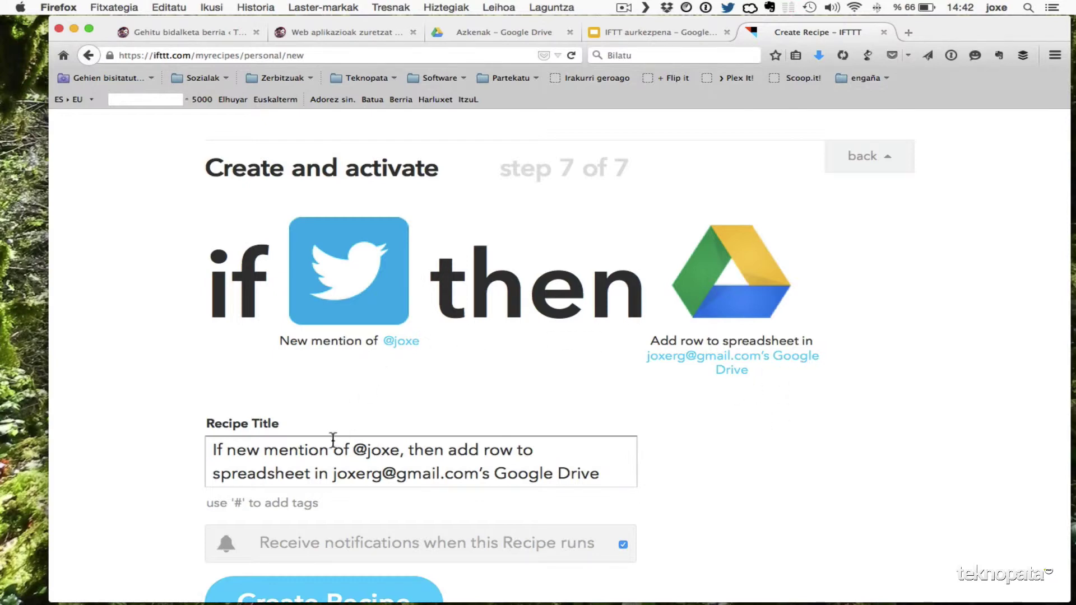
Step: Replace the recipe title with the account's Twitter handle followed by "Twitterren aipatuz gero, gehitu errenkada bat kalkulu orri batean"
{"action": "scroll", "coordinate": [611, 460], "scroll_direction": "down", "scroll_amount": 1}
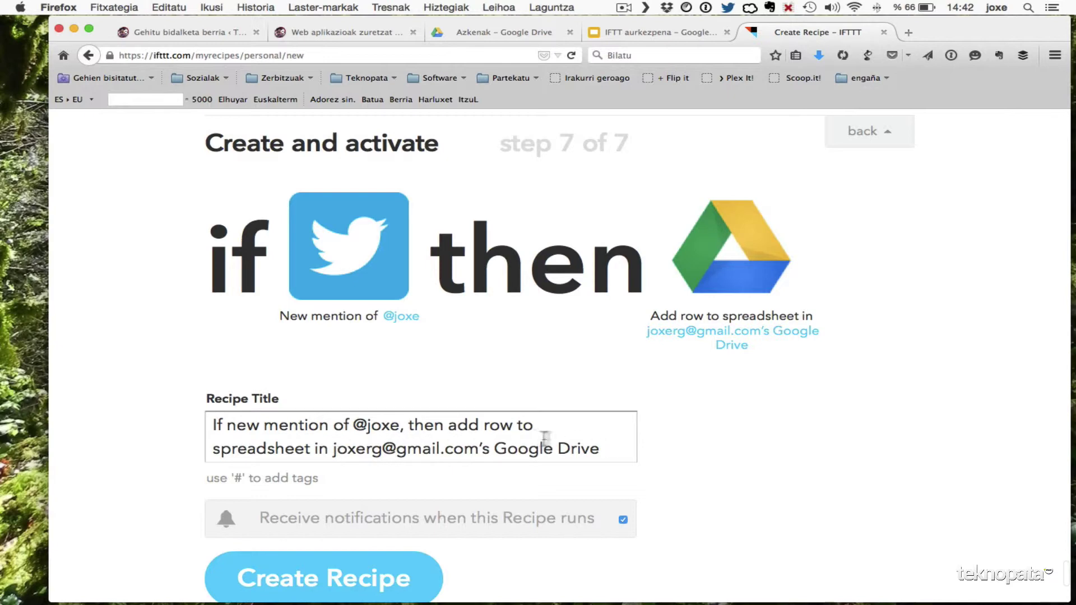
{"action": "left_click_drag", "start_coordinate": [602, 448], "coordinate": [52, 413]}
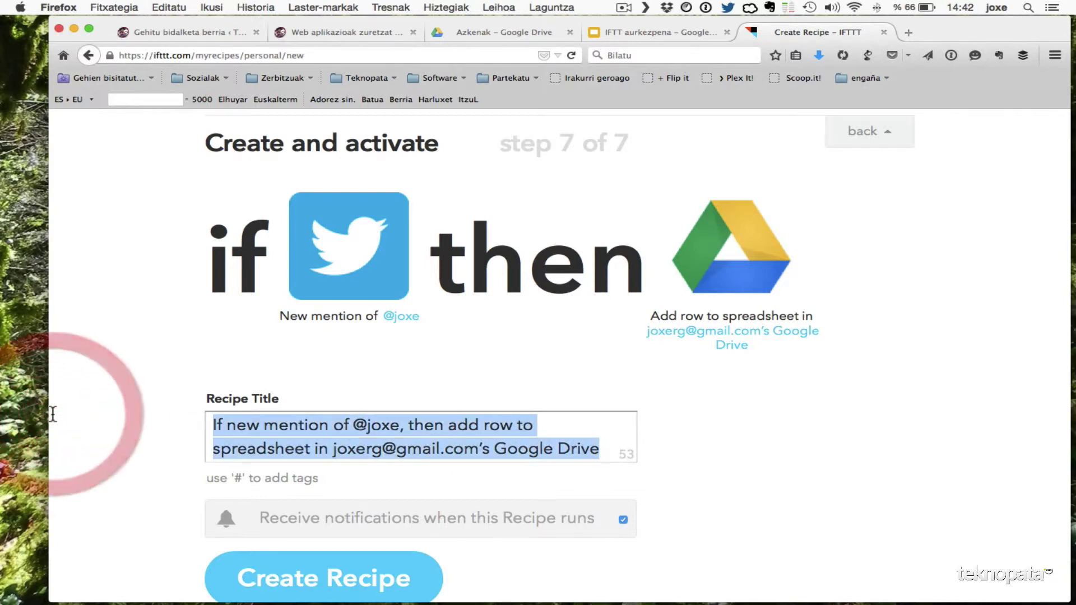
{"action": "type", "text": "@"}
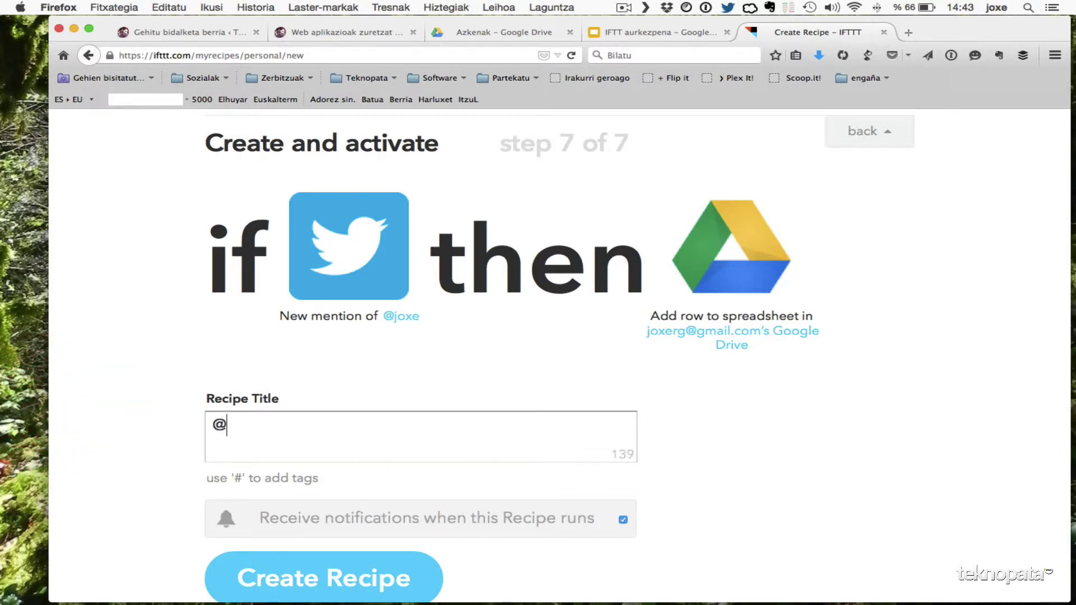
{"action": "type", "text": "joxe Twitterren aipatuz ger"}
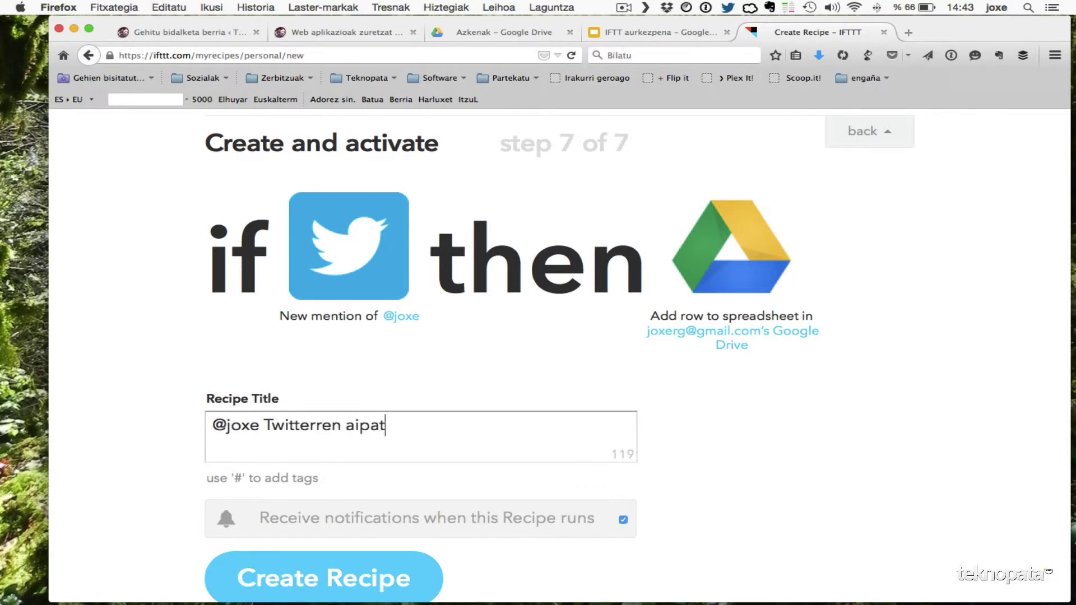
{"action": "type", "text": "gehitu "}
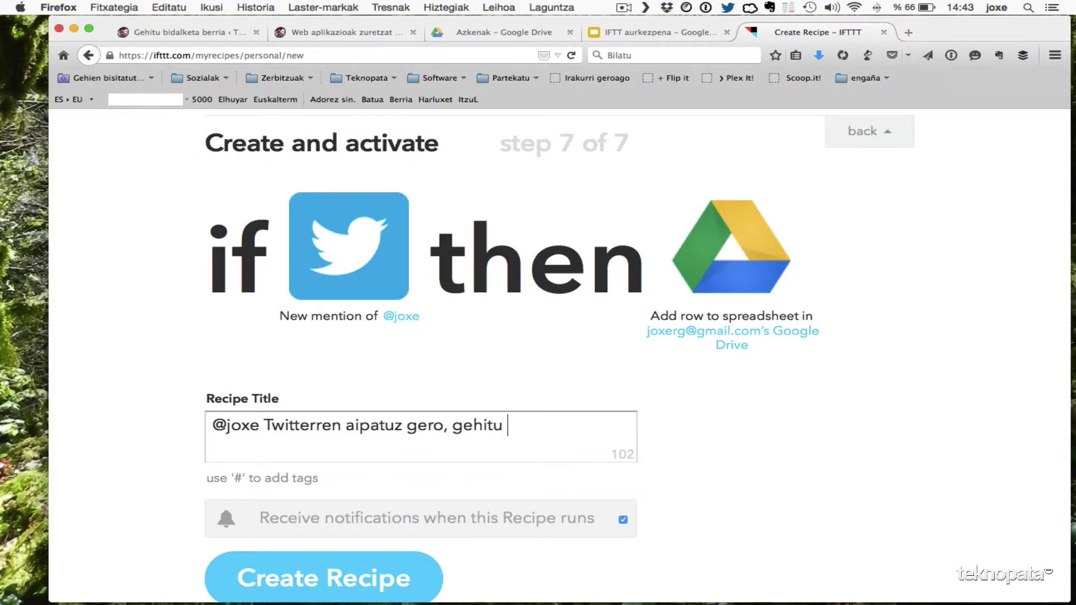
{"action": "type", "text": "errenkada bat "}
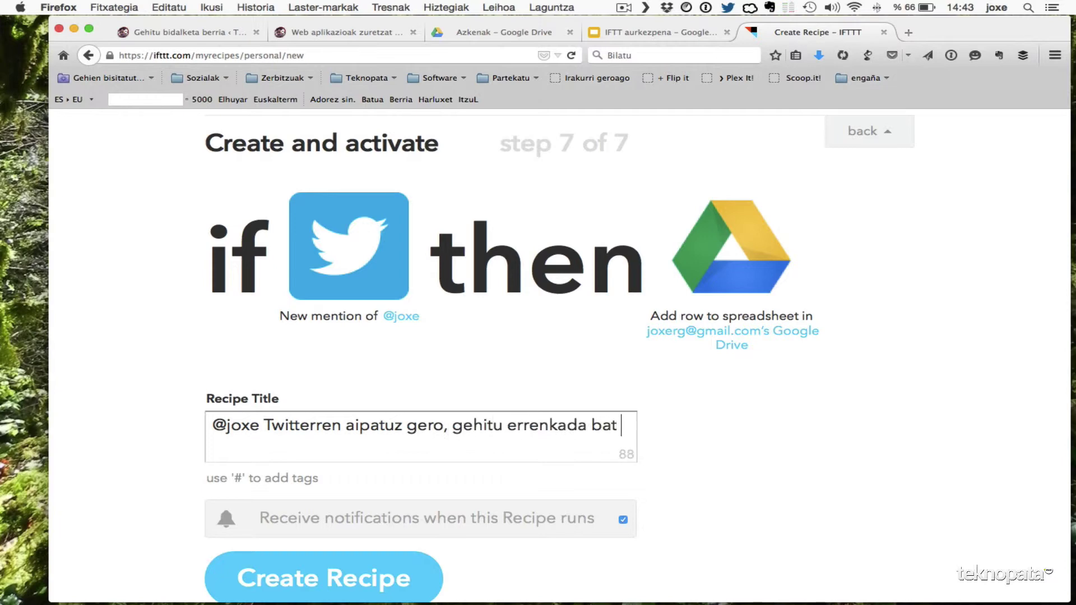
{"action": "type", "text": "kalk"}
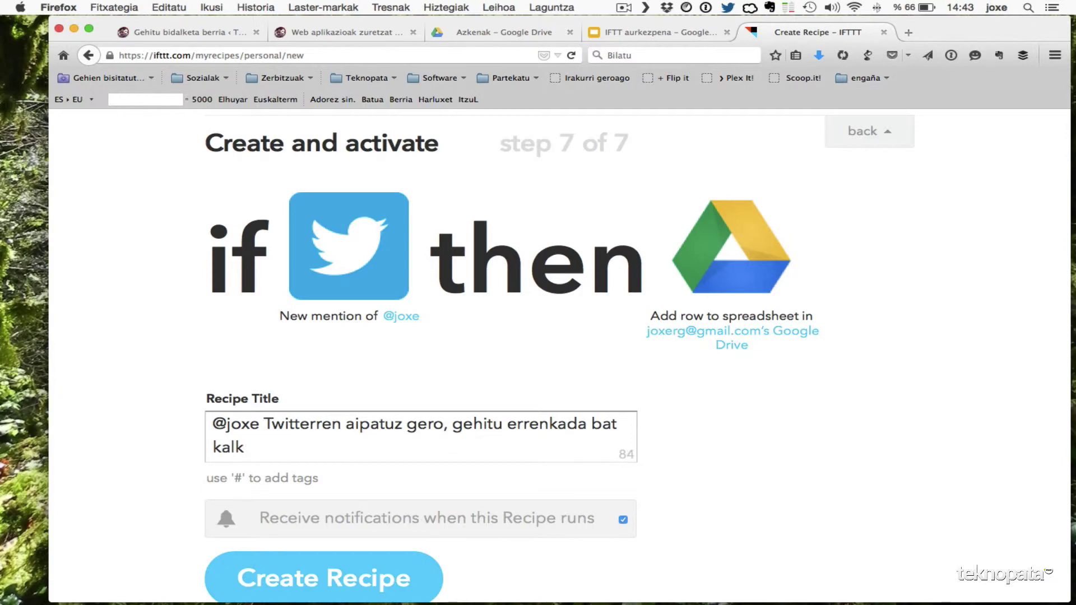
{"action": "type", "text": "ulu orri b"}
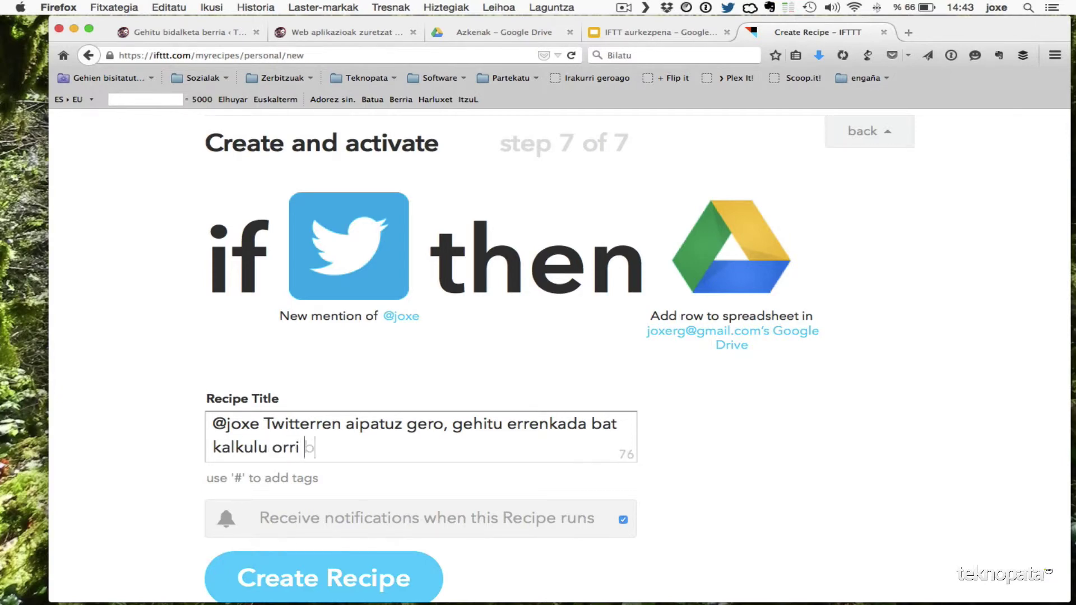
{"action": "type", "text": "atean"}
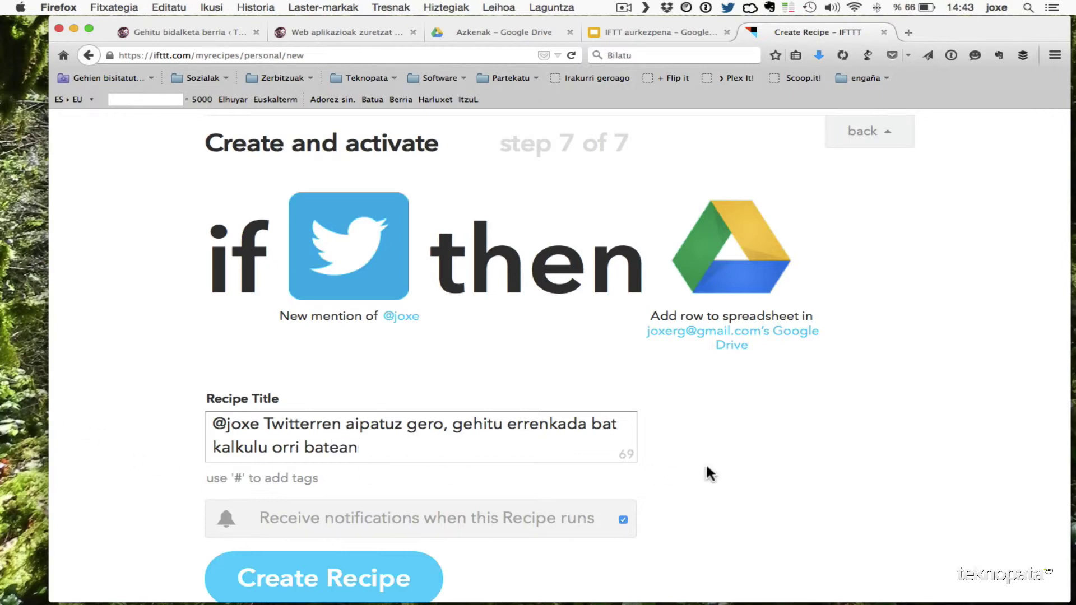
Step: Create and activate the titled recipe, keeping notifications for its runs enabled
{"action": "scroll", "coordinate": [707, 468], "scroll_direction": "down", "scroll_amount": 2}
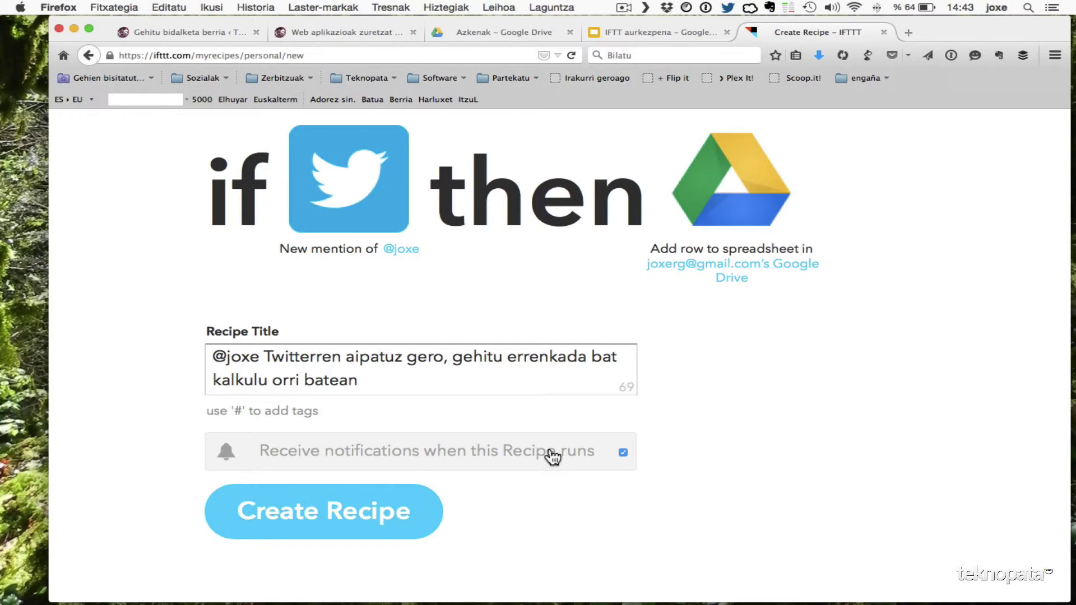
{"action": "left_click", "coordinate": [338, 511]}
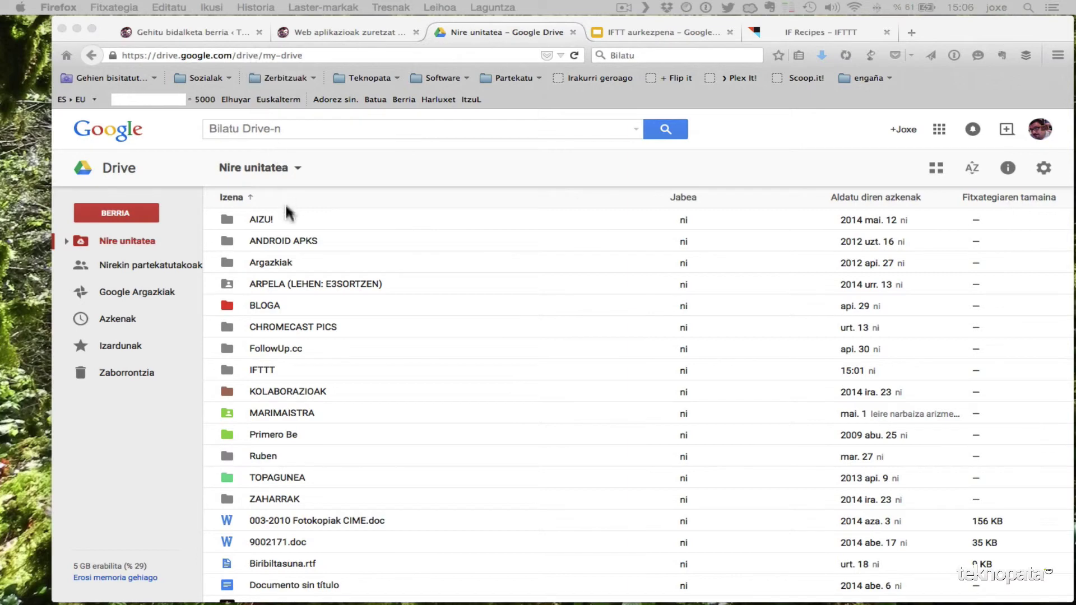
Step: In Google Drive, go into the Twitter folder inside the IFTTT folder and open the "Twitterreko aipamenak" spreadsheet
{"action": "scroll", "coordinate": [286, 232], "scroll_direction": "down", "scroll_amount": 2}
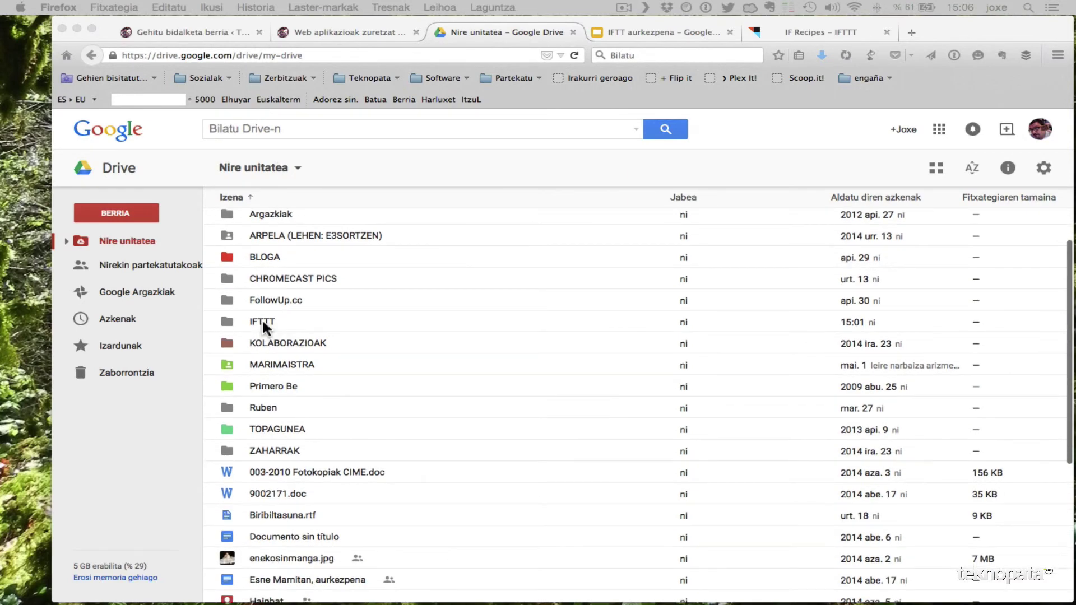
{"action": "left_click", "coordinate": [231, 321]}
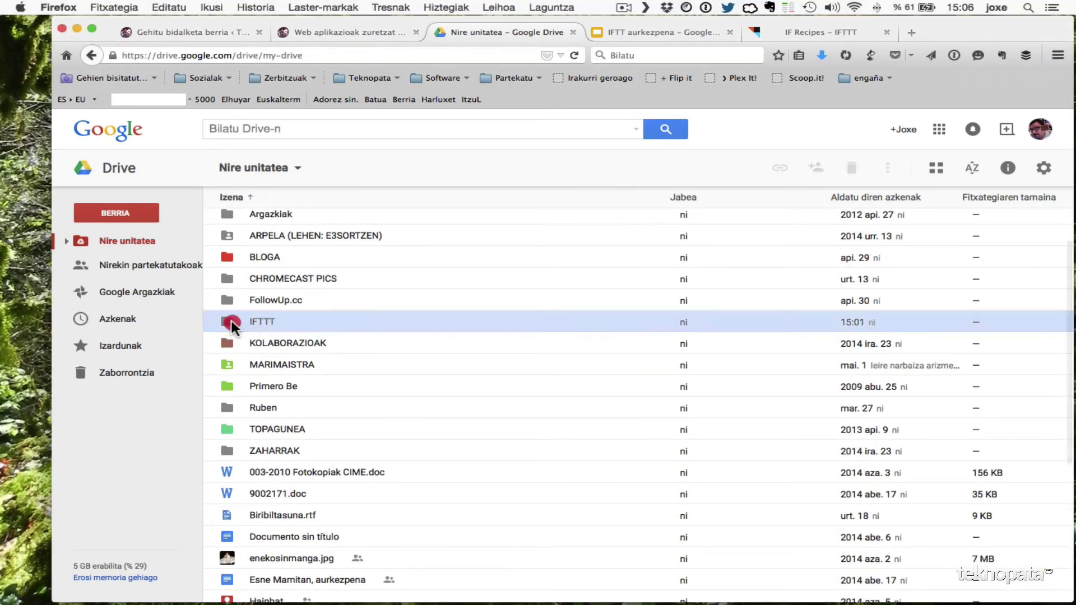
{"action": "double_click", "coordinate": [231, 320]}
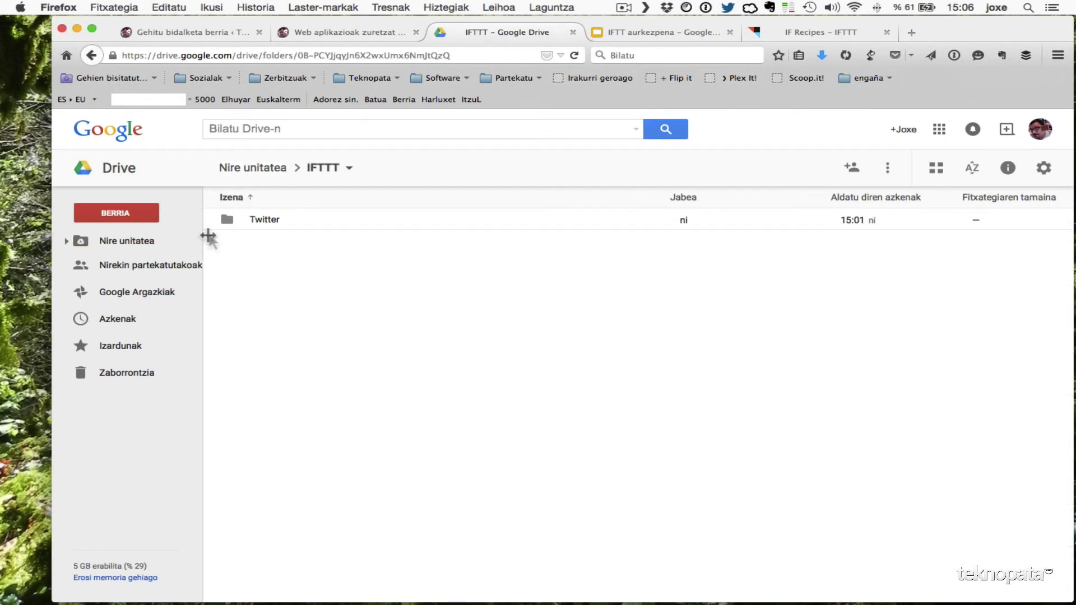
{"action": "double_click", "coordinate": [226, 216]}
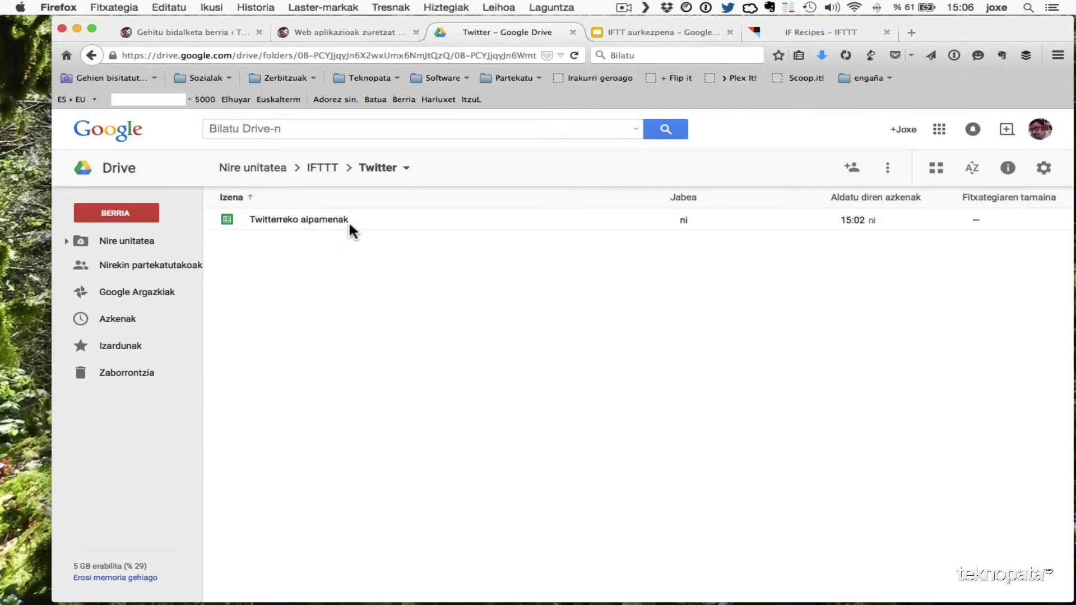
{"action": "left_click", "coordinate": [228, 220]}
{"action": "double_click", "coordinate": [227, 219]}
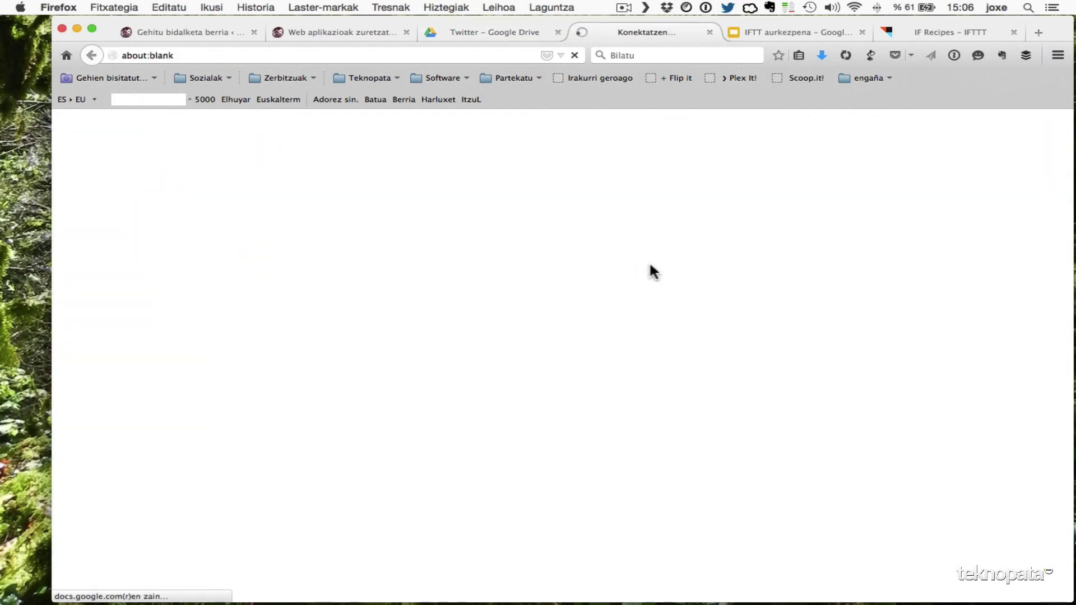